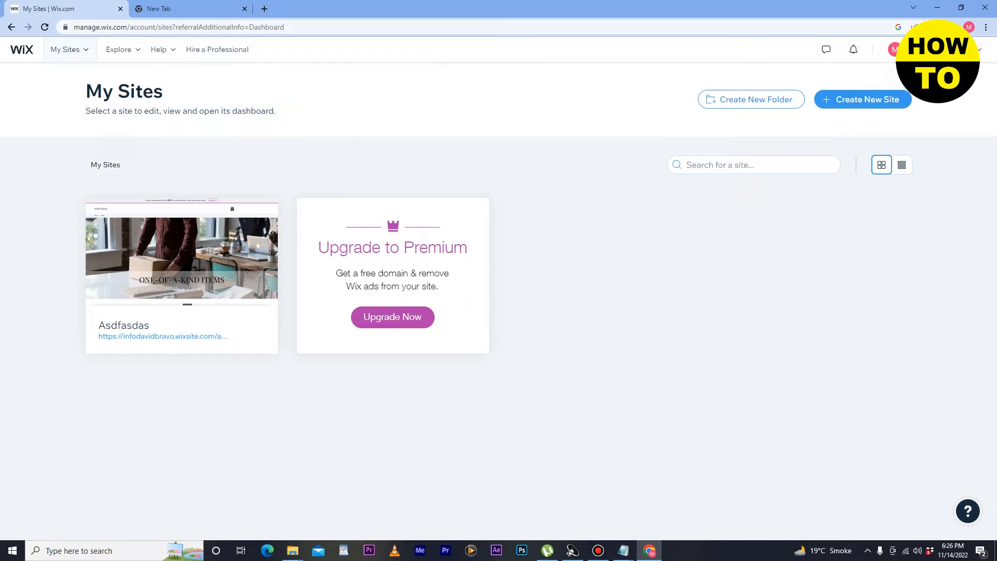
Step: Close the account menu and glance at the list of recently opened sites
mouse_move(934, 49)
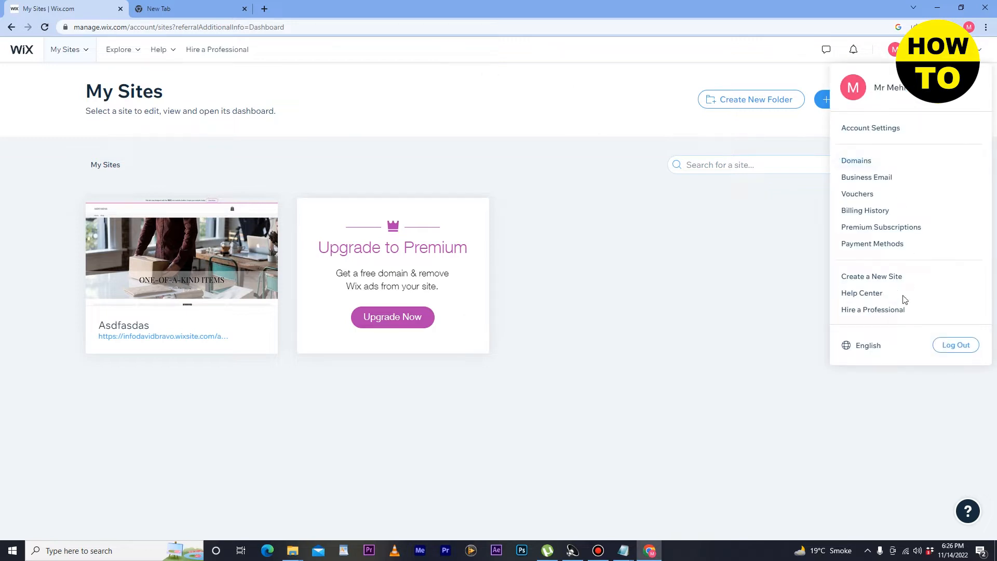
left_click(741, 250)
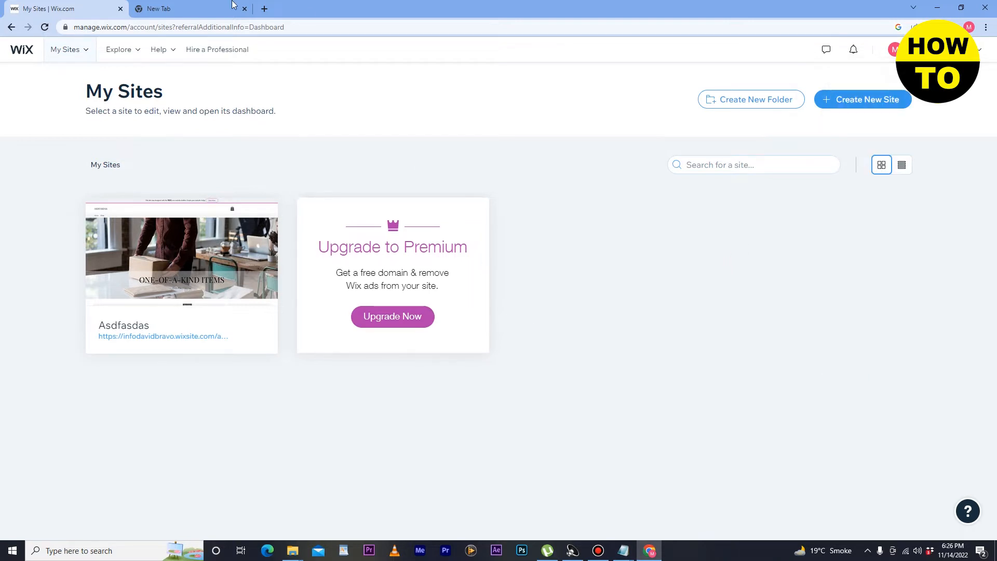
left_click(86, 57)
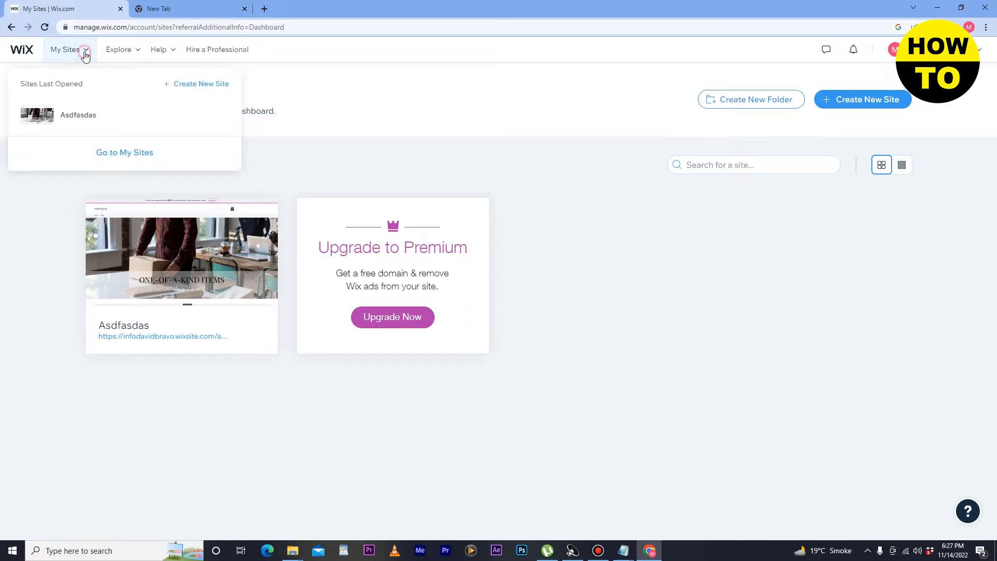
left_click(85, 57)
left_click(86, 57)
left_click(658, 279)
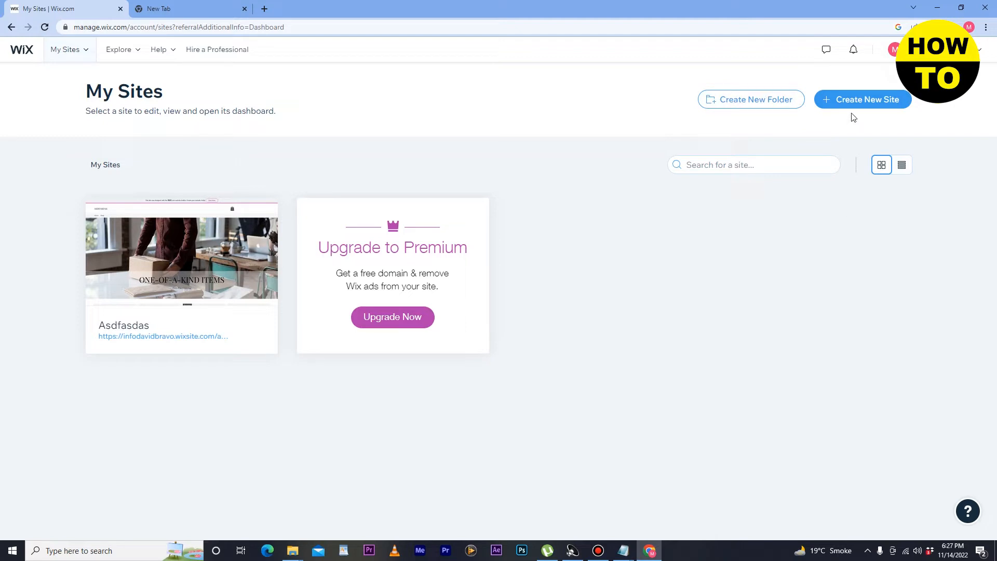
Step: Start a new website with Affiliate Marketing Portfolio as the site type
left_click(879, 104)
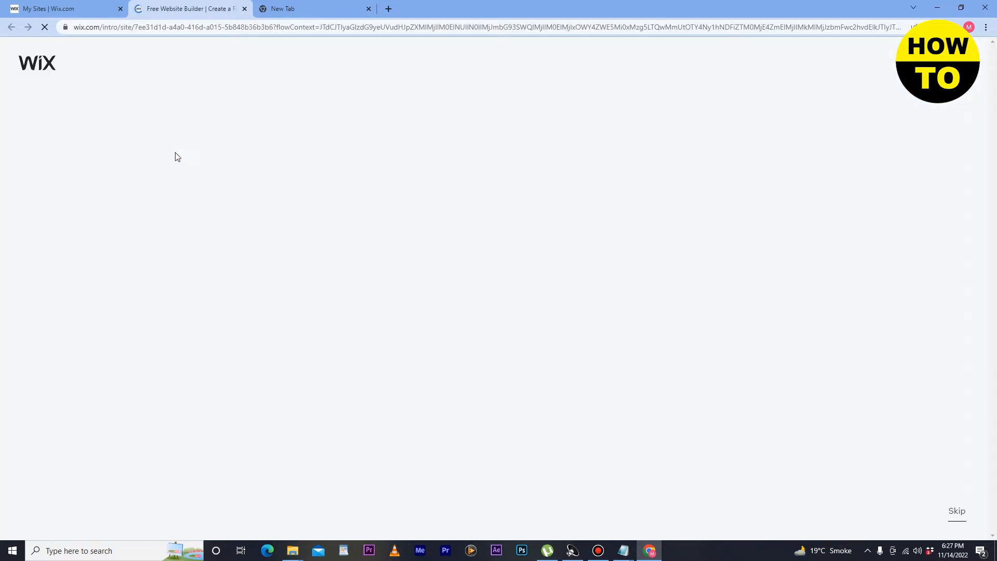
type("afii")
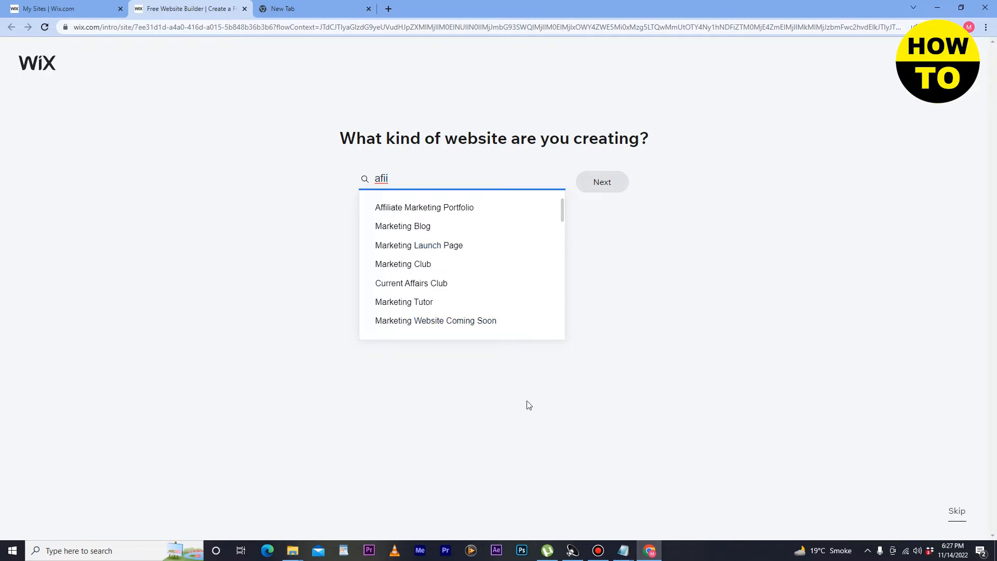
left_click(448, 208)
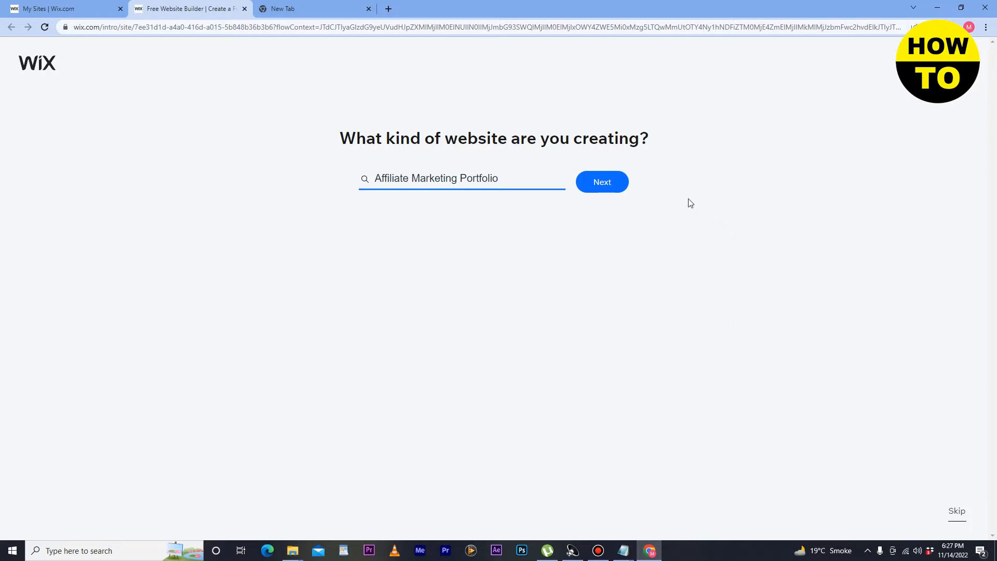
left_click(616, 194)
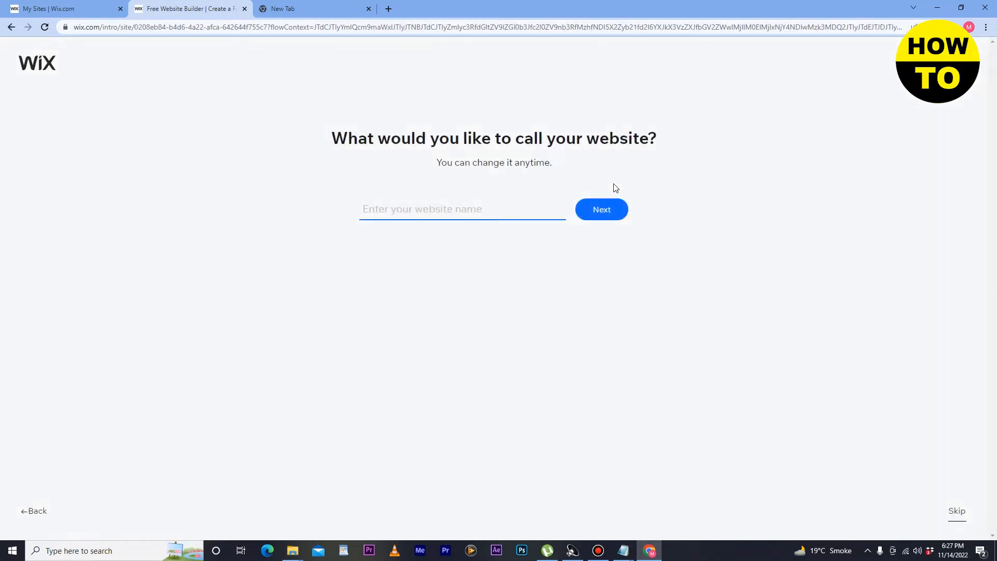
Step: Name the new site fgtrzaaa and continue to feature selection
left_click(472, 204)
type("fgtrzaaa")
left_click(469, 259)
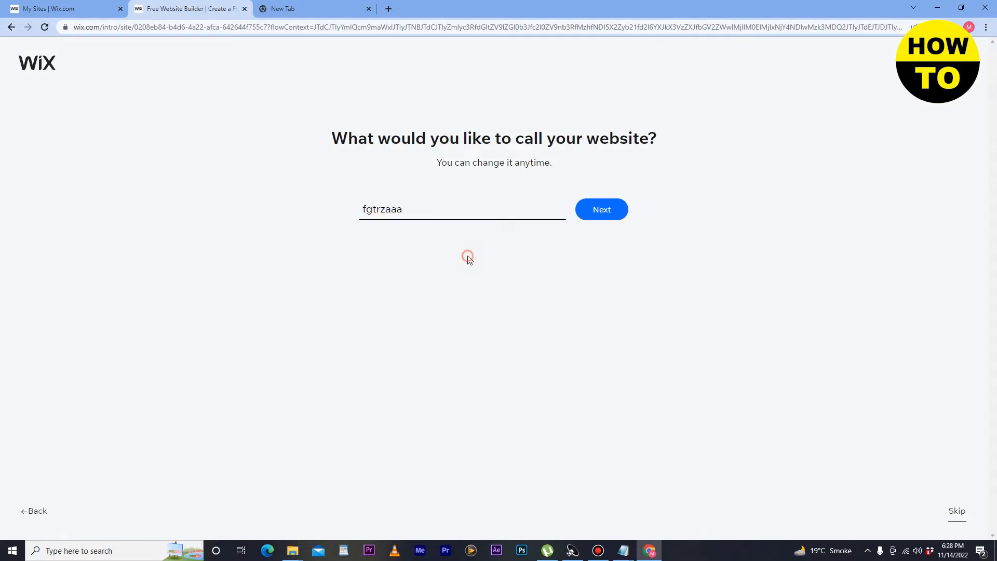
left_click(600, 210)
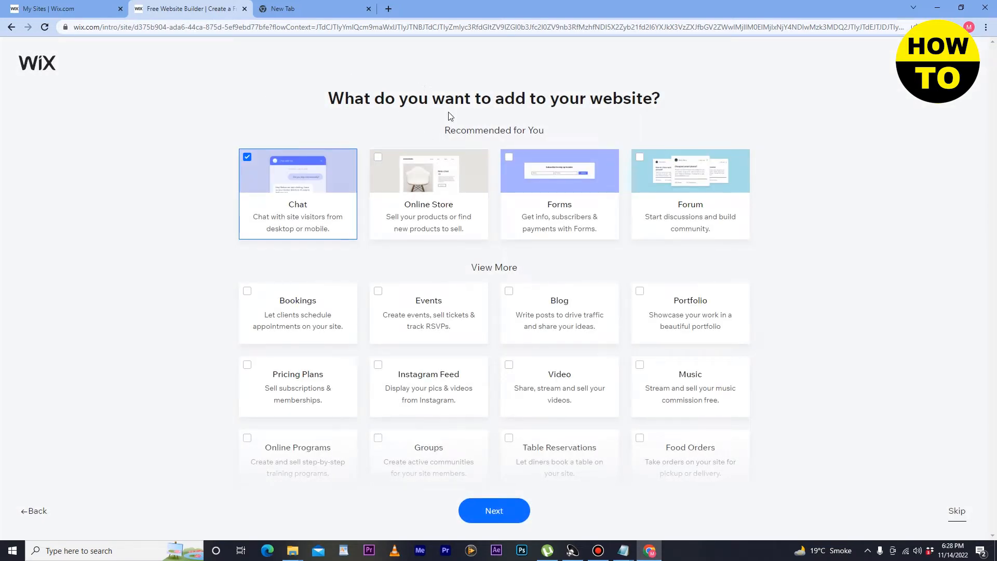
Step: Add Online Store, Forms, Forum, Portfolio, Blog, Events and Bookings to the site
left_click(376, 158)
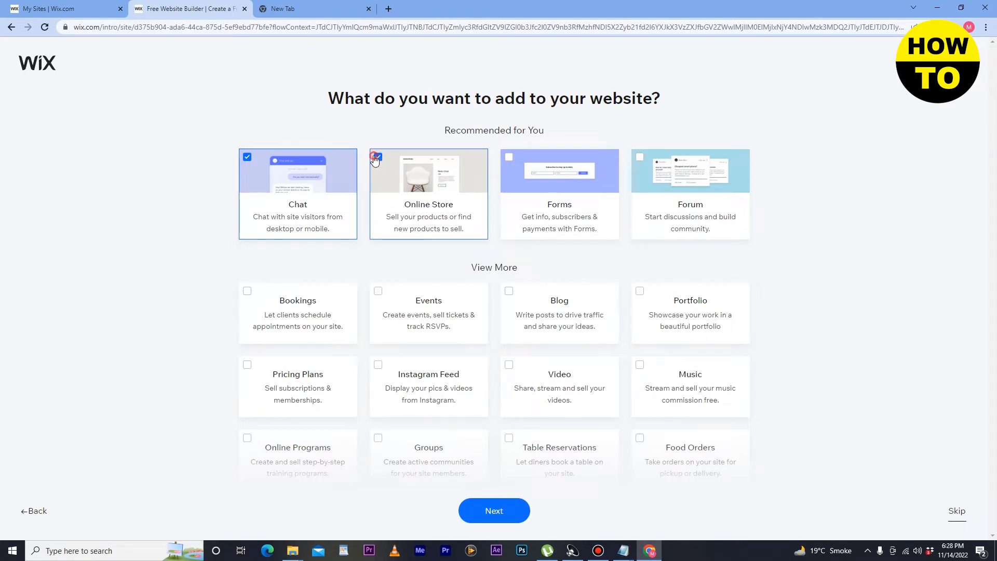
left_click(508, 159)
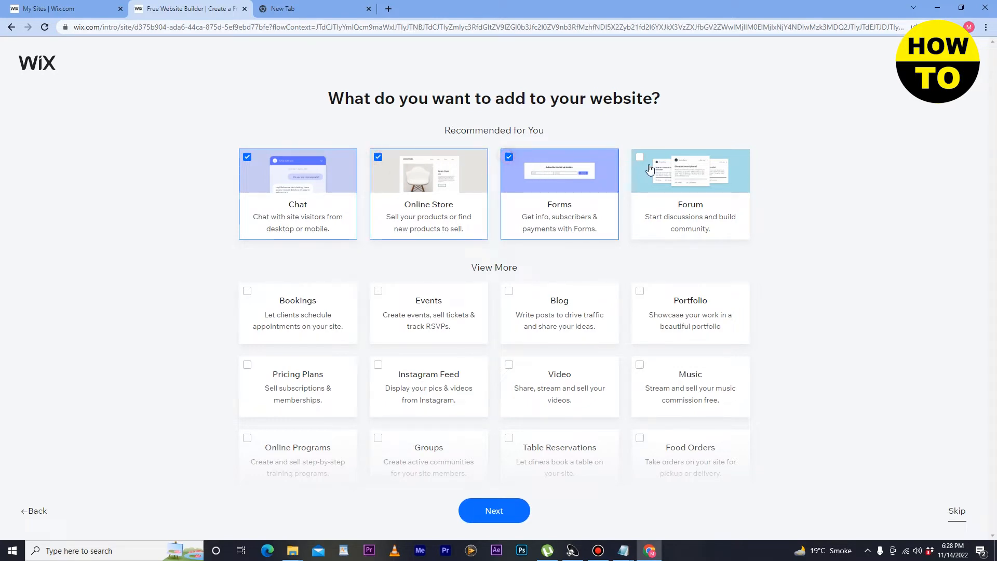
left_click(639, 158)
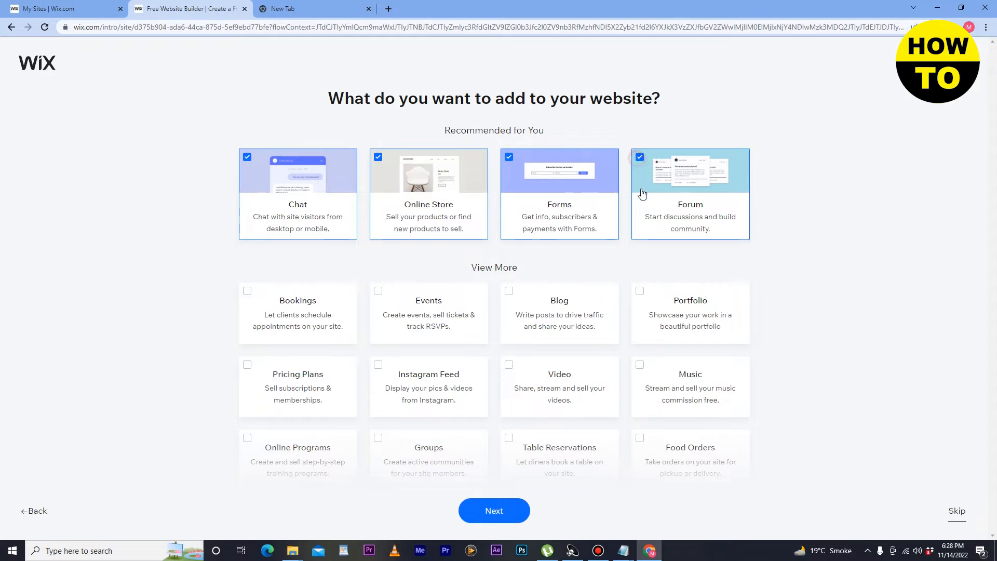
left_click(641, 292)
left_click(507, 293)
left_click(382, 294)
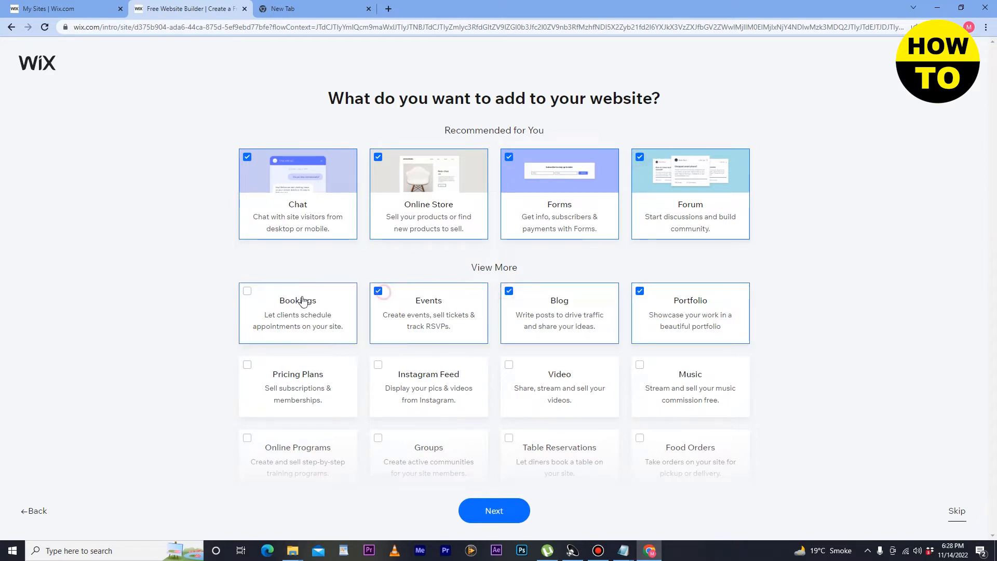
left_click(248, 293)
Step: Add Pricing Plans, Instagram Feed, Video, Music, Food Orders and the other bottom-row features, then continue
left_click(253, 369)
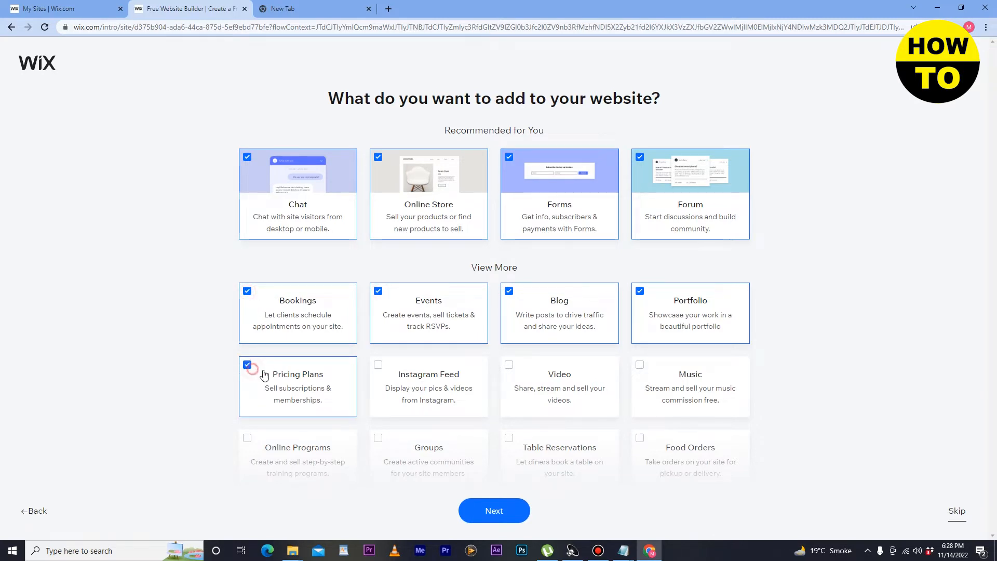
left_click(374, 366)
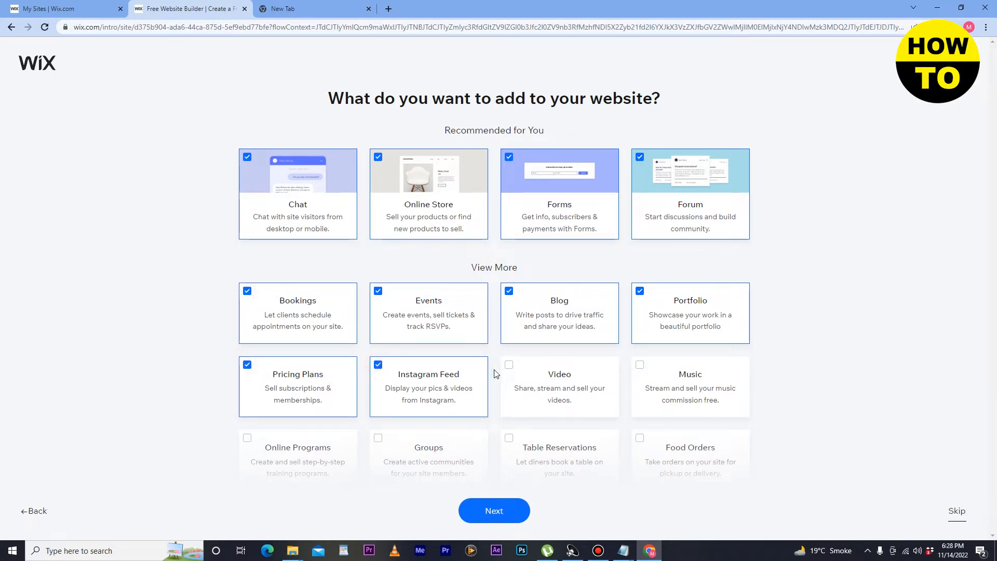
left_click(512, 370)
left_click(627, 371)
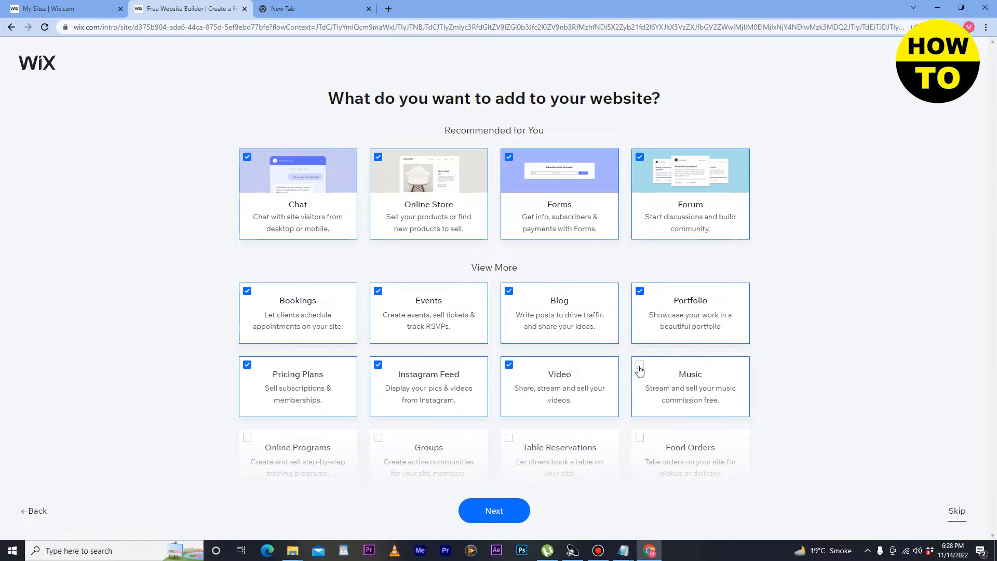
left_click(641, 439)
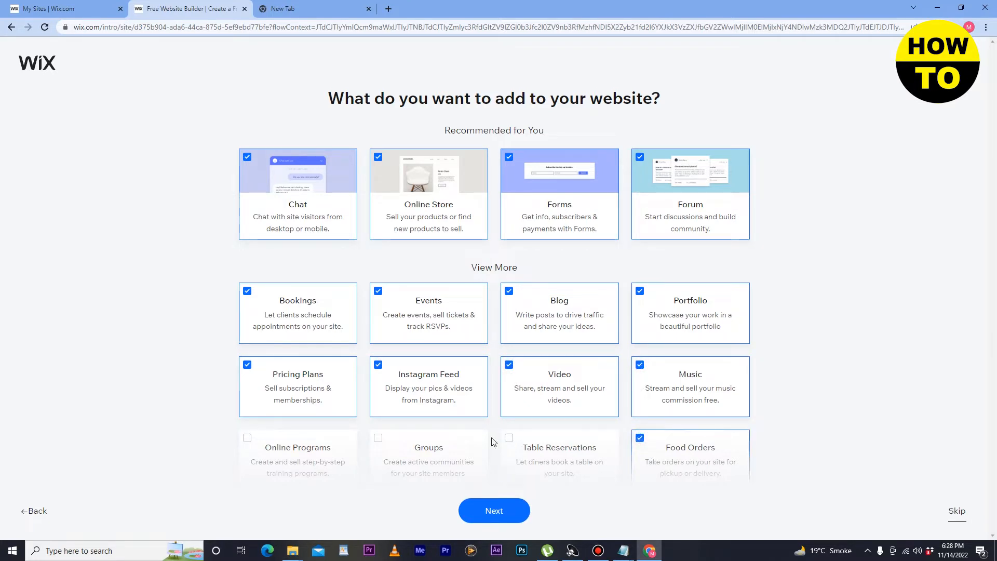
left_click(509, 440)
left_click(508, 438)
left_click(380, 439)
left_click(243, 439)
left_click(496, 513)
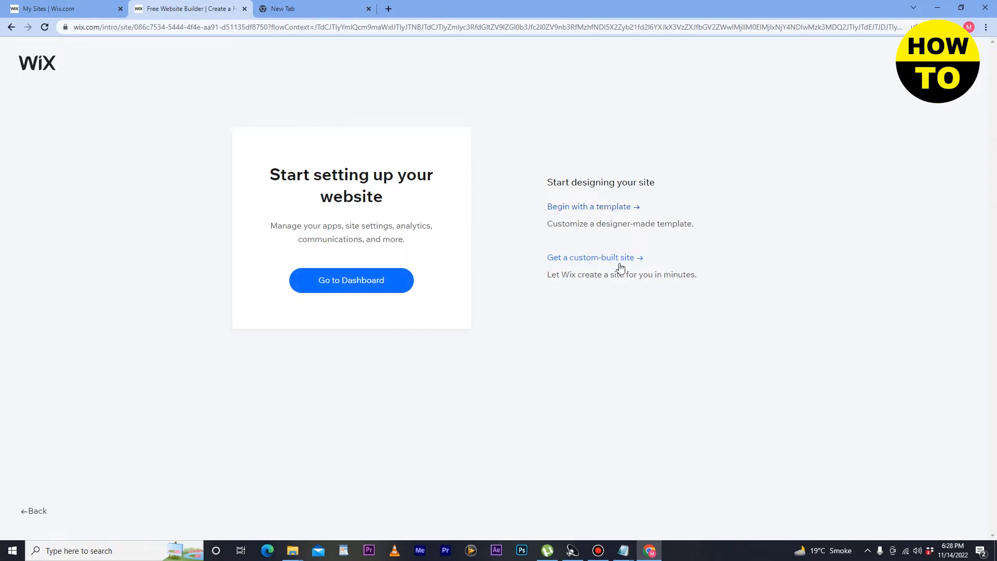
Step: Begin with a template and browse the Affiliate Marketing Portfolio results like Creative CV
left_click(585, 210)
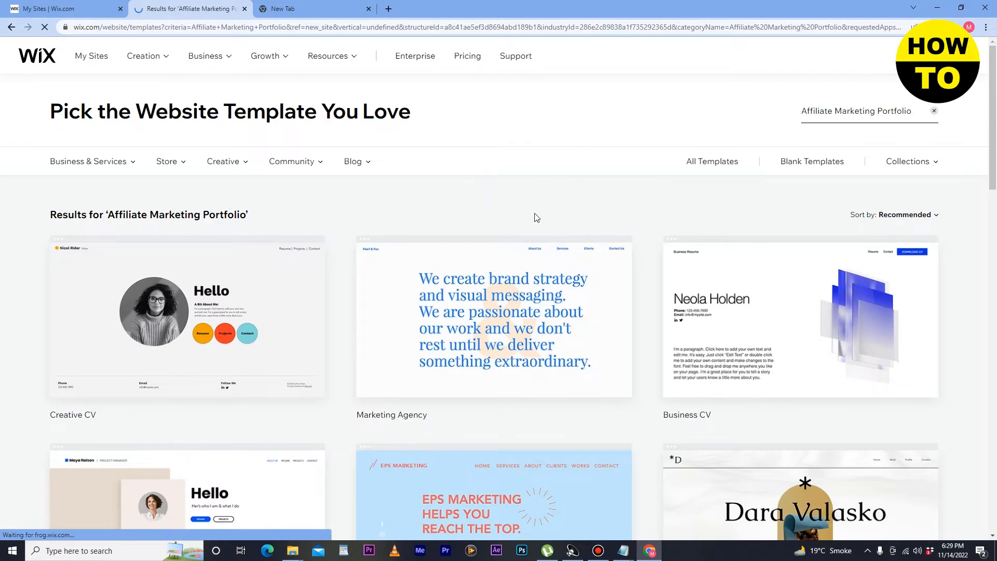
scroll(534, 216, "down", 3)
scroll(536, 217, "up", 2)
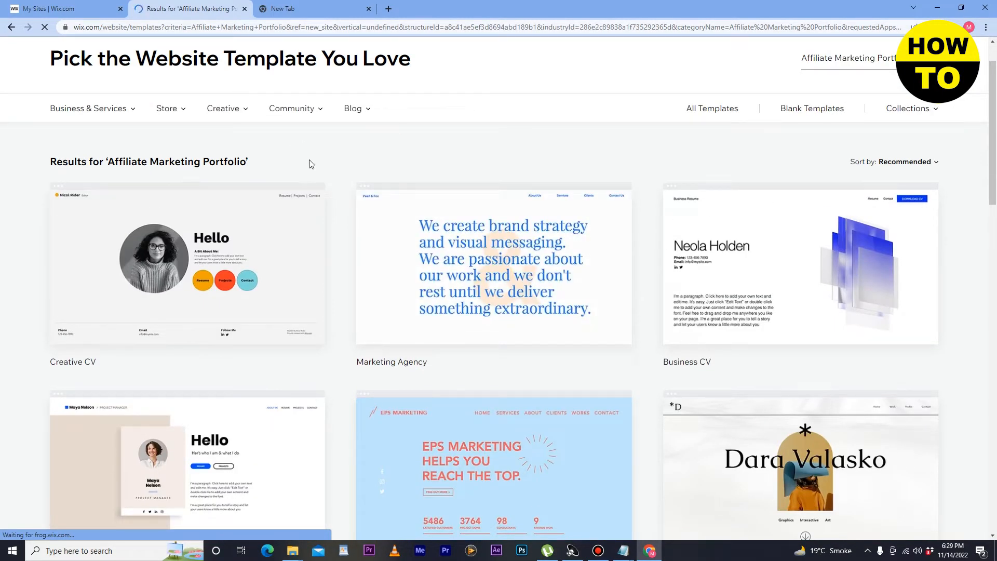
mouse_move(222, 108)
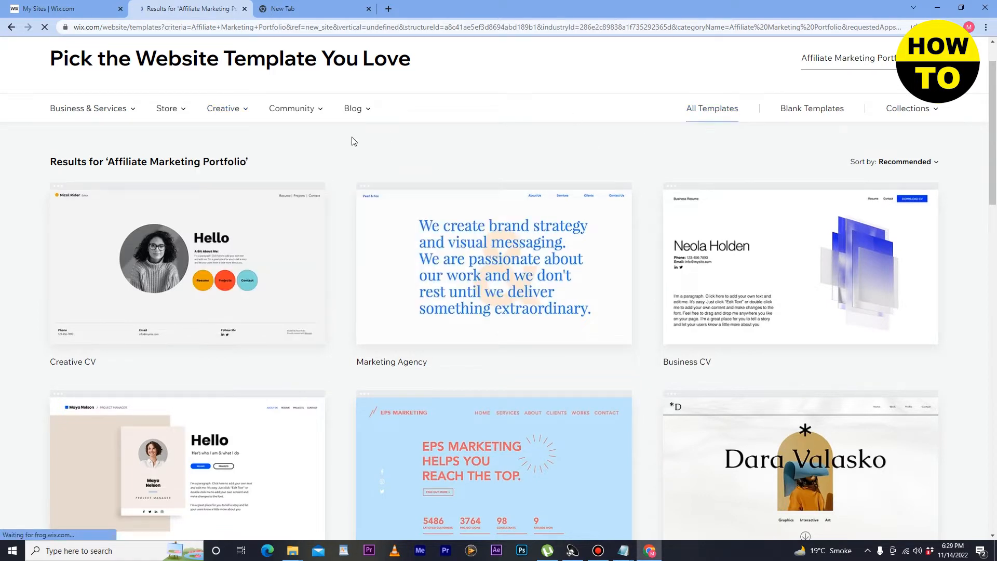
mouse_move(189, 262)
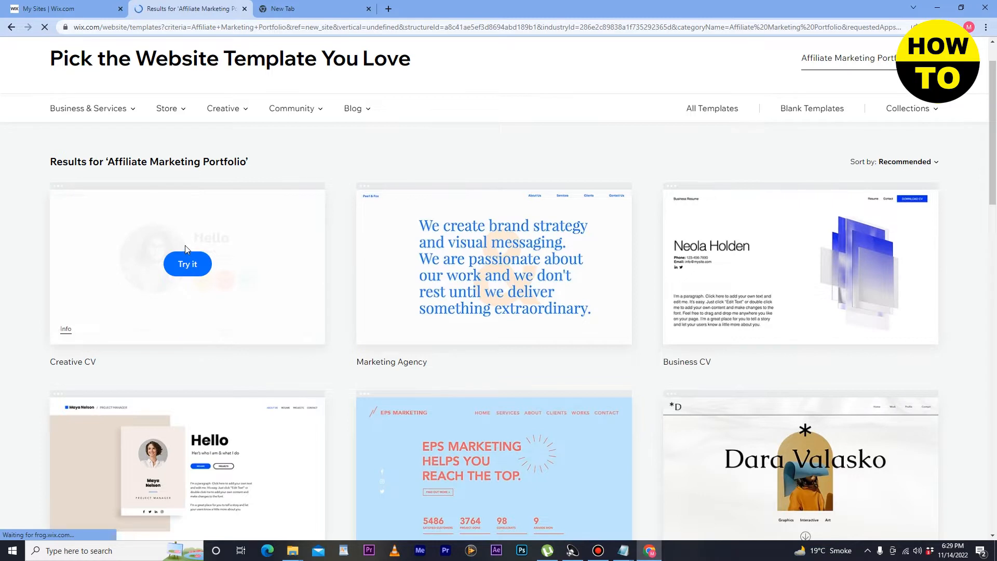
Step: Try Creative CV, previewing Energetic, Retro Vibrant, Dynamic and Technical themes, then choose Nostalgic
left_click(189, 262)
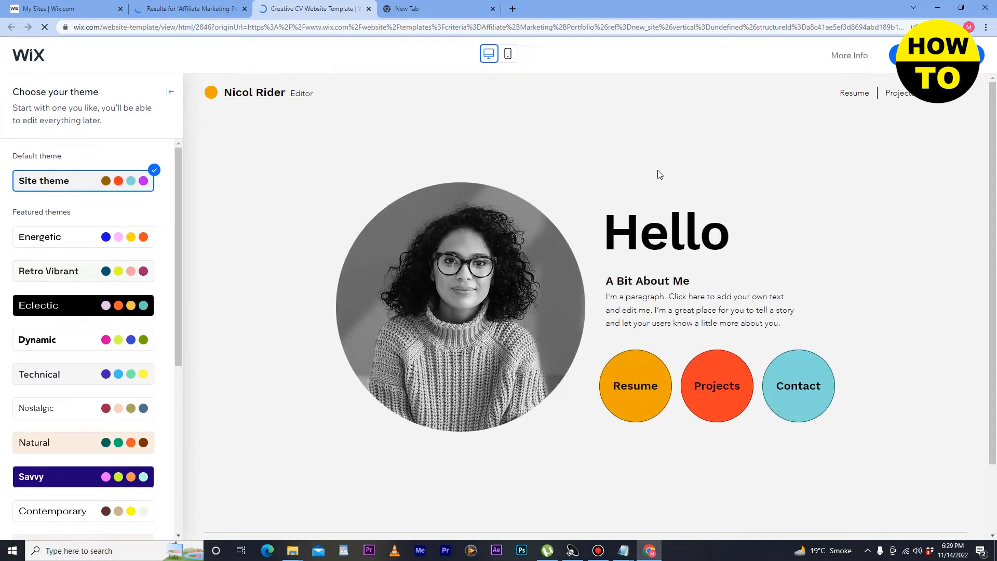
scroll(658, 174, "down", 2)
scroll(658, 170, "up", 2)
scroll(88, 222, "down", 1)
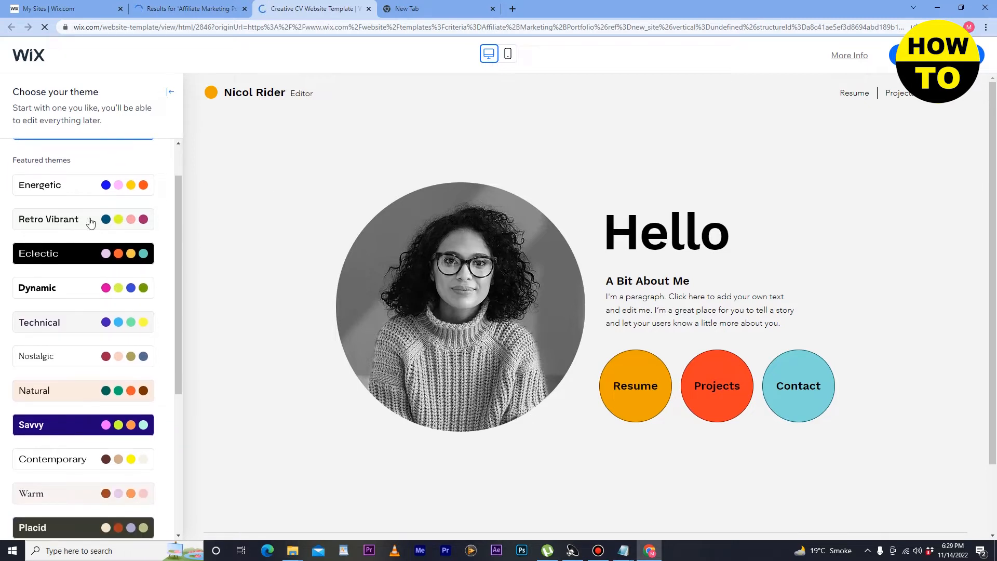
left_click(96, 193)
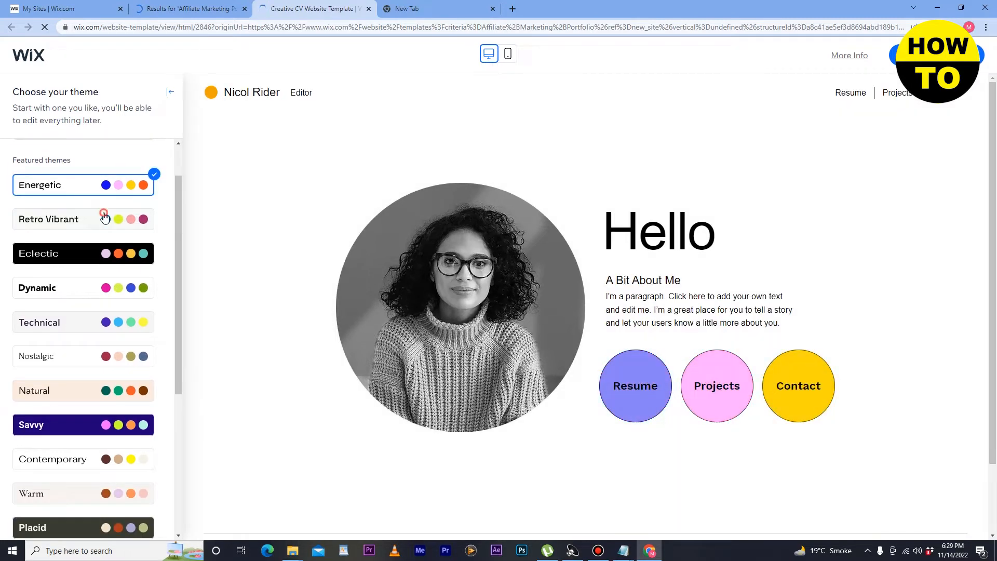
left_click(102, 219)
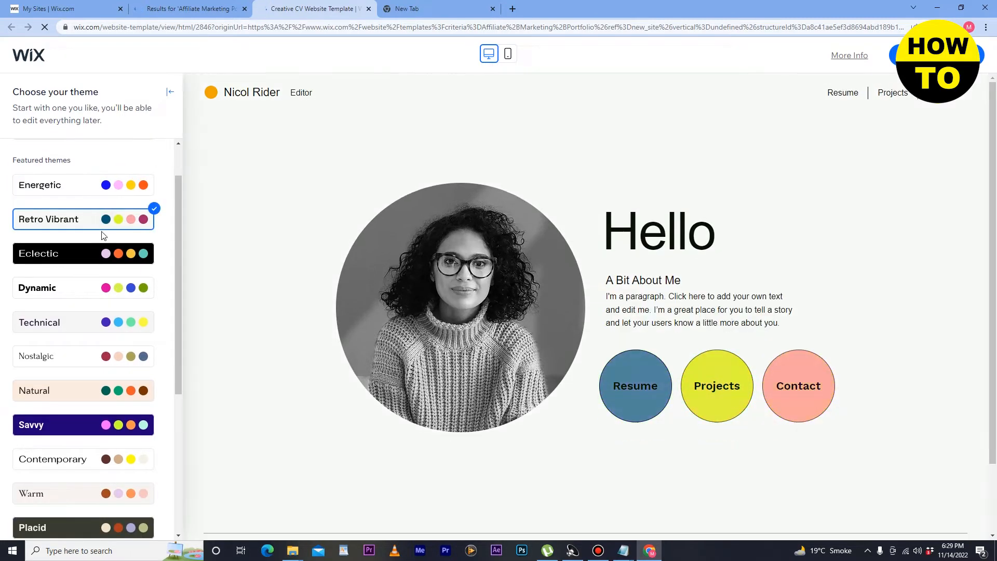
left_click(82, 292)
left_click(77, 325)
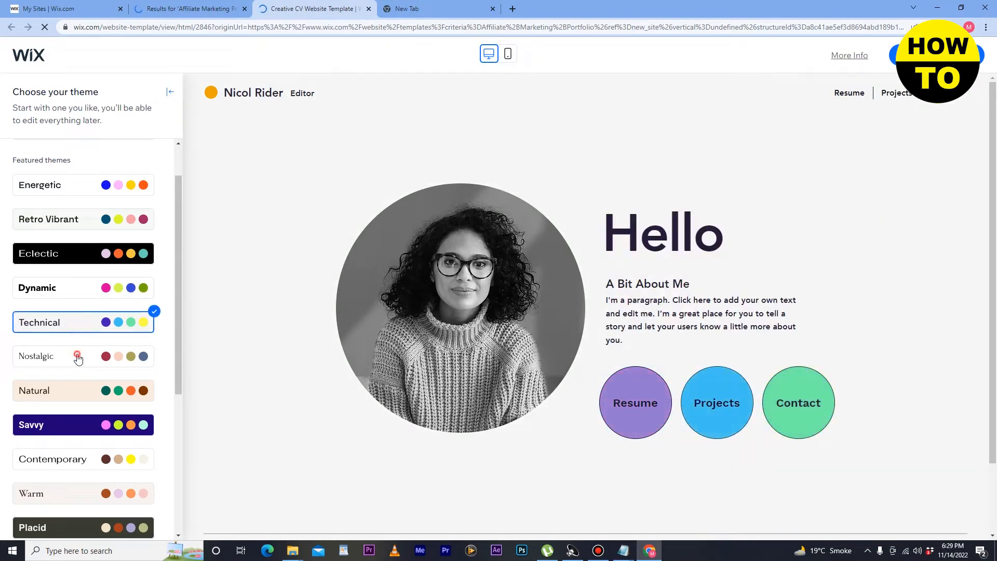
left_click(78, 356)
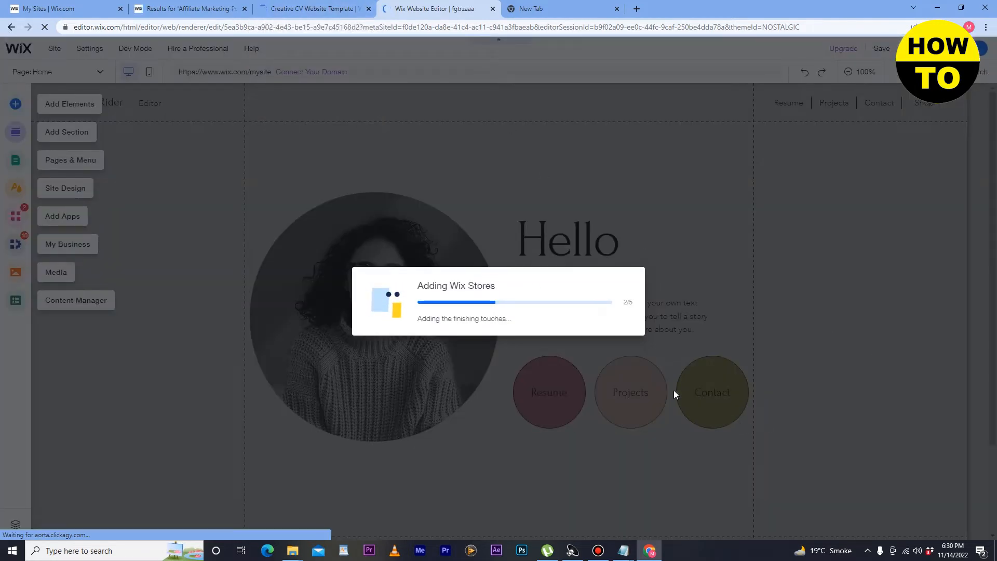
Step: Wait for Wix Stores to finish installing, then dismiss the dimmed overlay to reach the home page
left_click(867, 551)
left_click(867, 551)
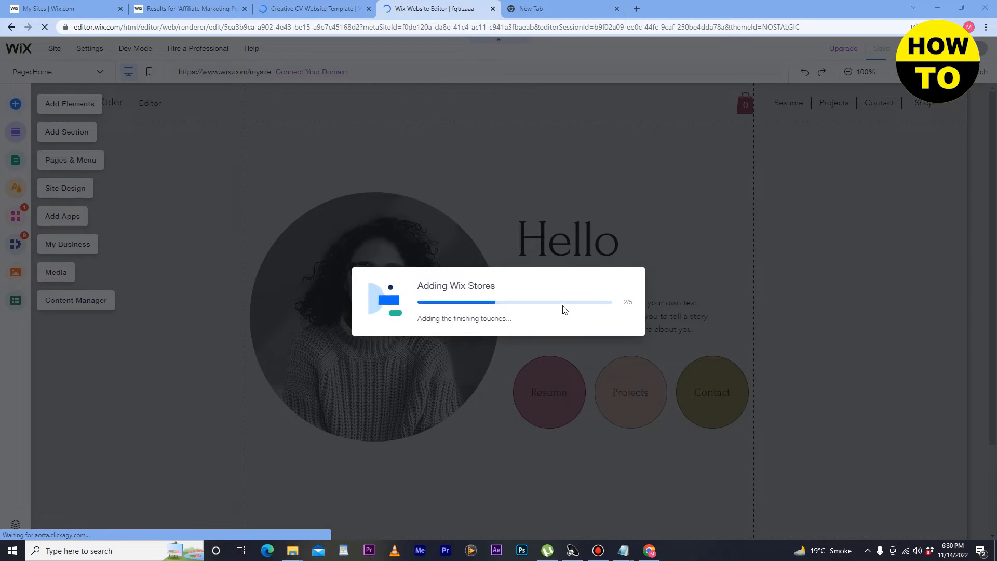
left_click(323, 223)
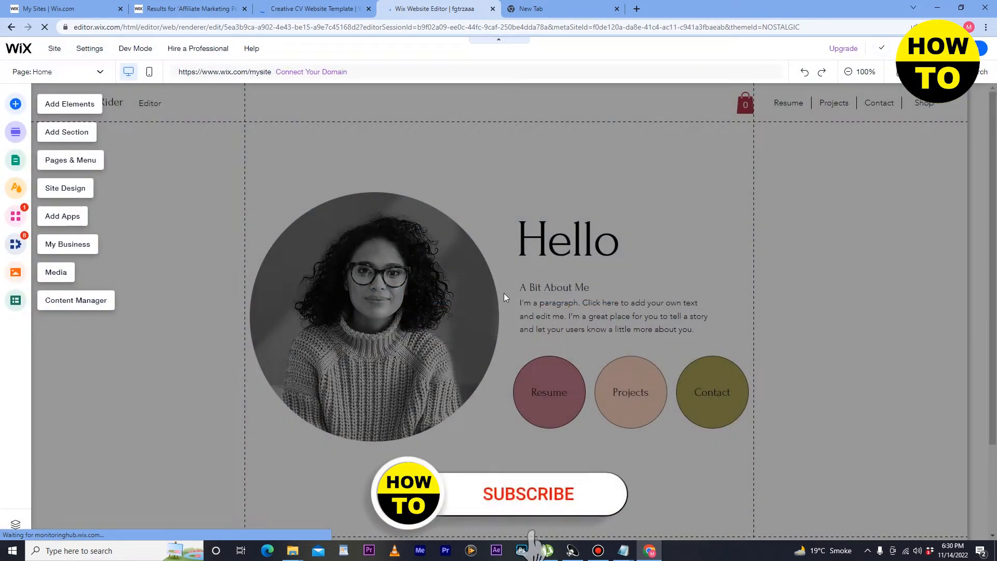
left_click(717, 154)
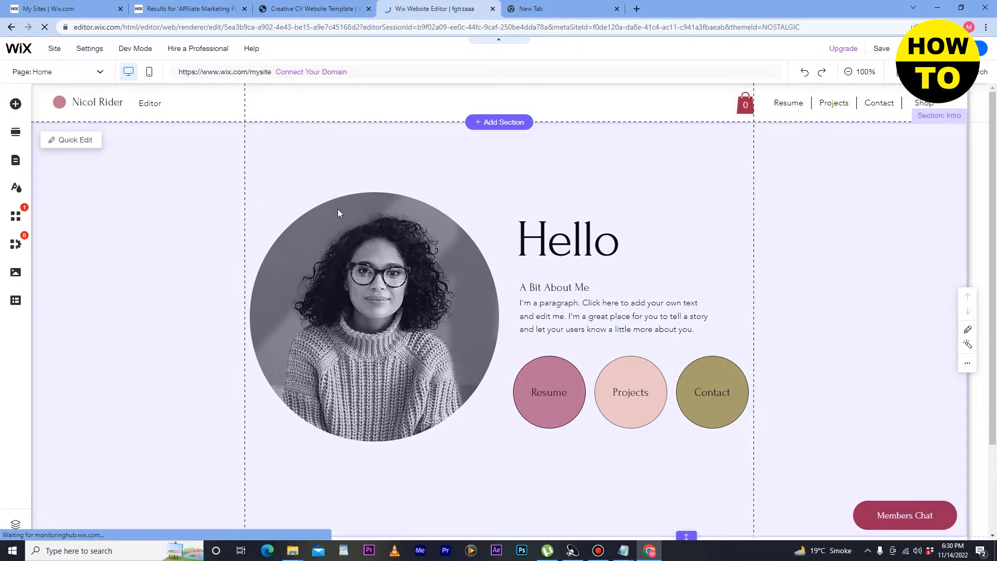
scroll(338, 235, "down", 2)
scroll(338, 235, "up", 2)
Step: Drag the first Welcome template to the top of the home page and select its WELCOME heading
left_click(498, 122)
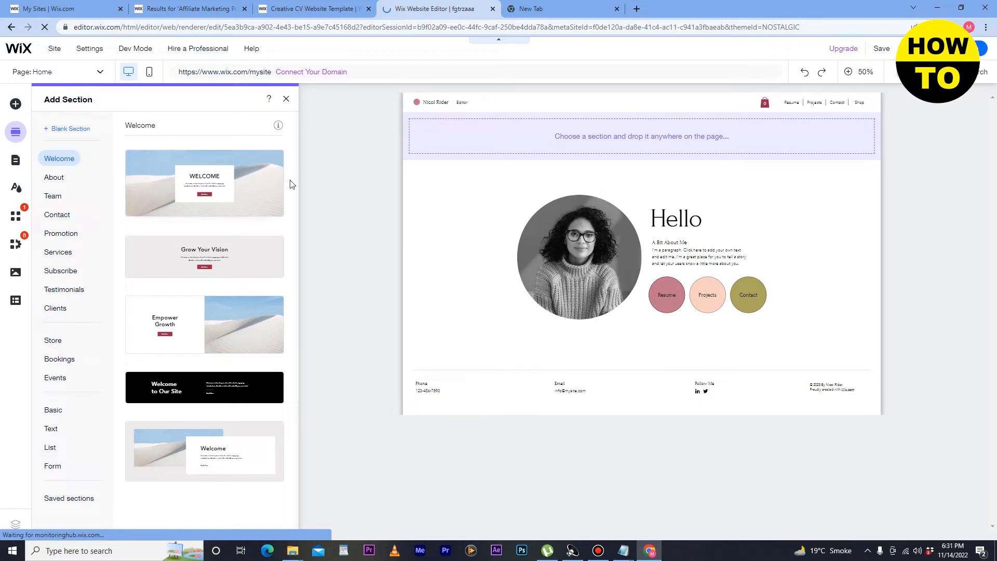
left_click_drag(177, 190, 471, 150)
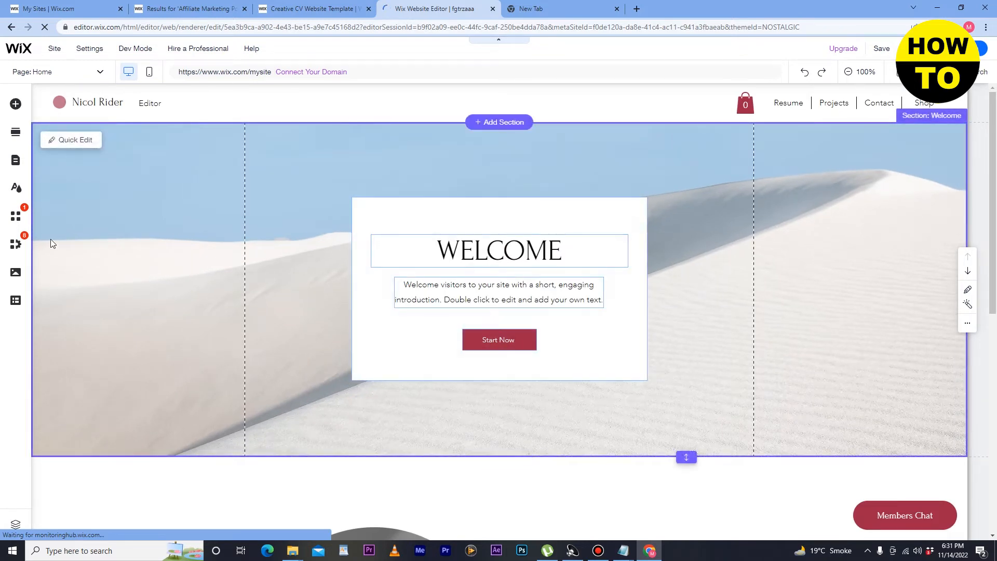
left_click(492, 256)
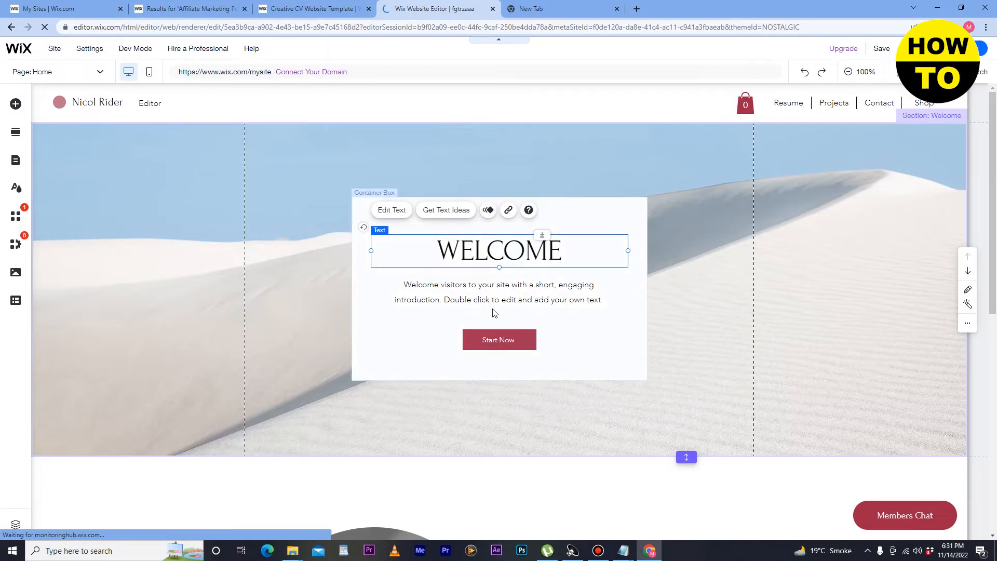
left_click(522, 342)
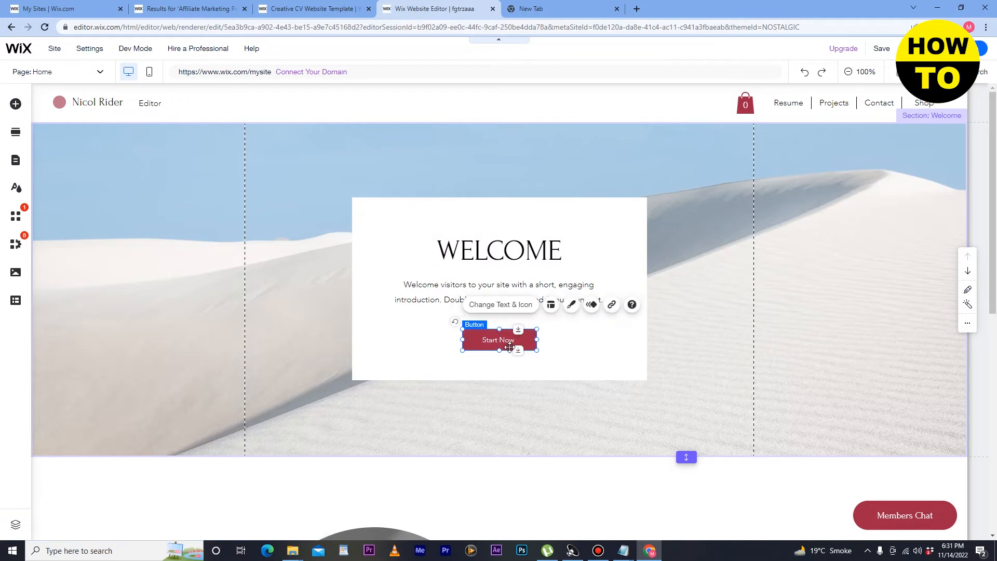
left_click(551, 304)
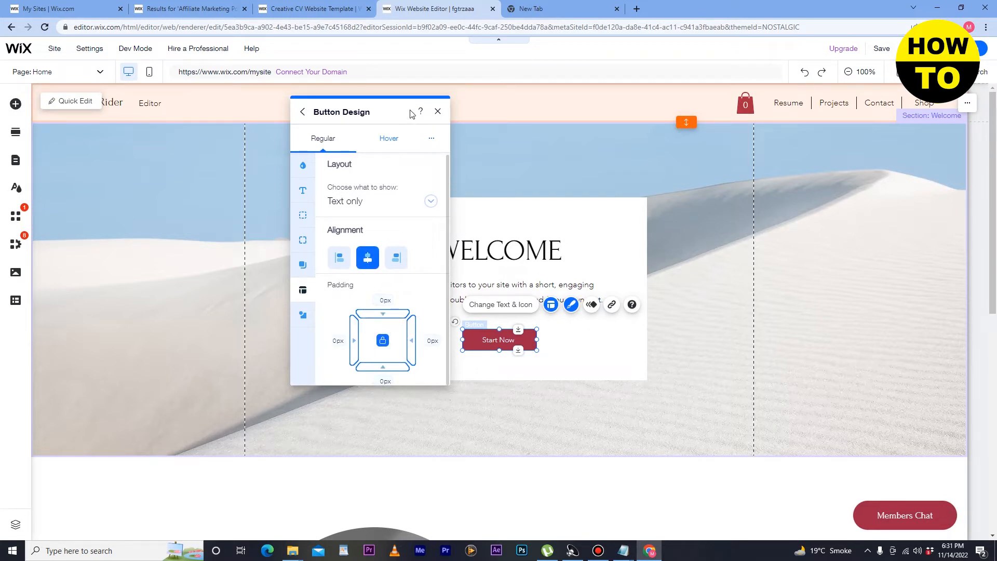
left_click(385, 147)
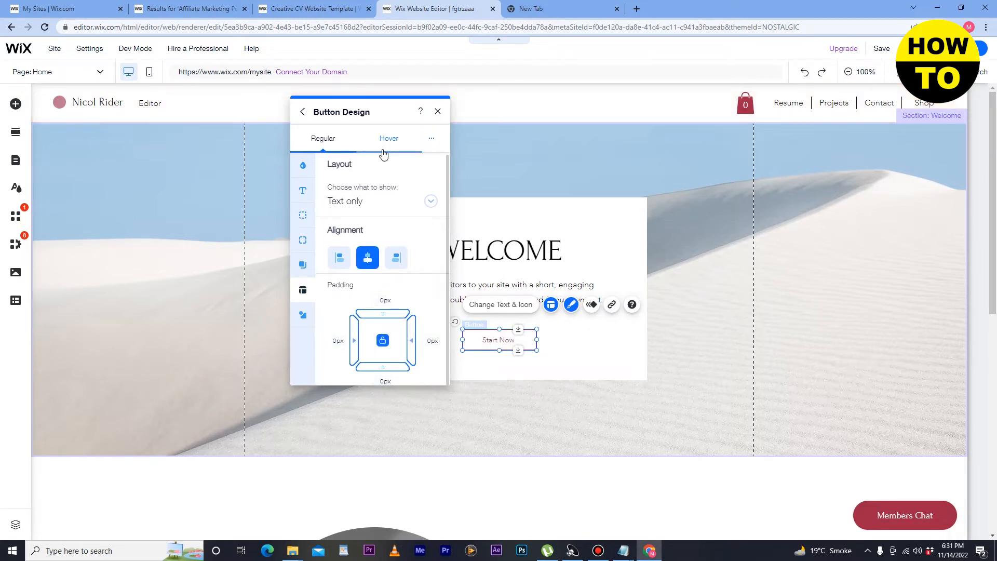
left_click(306, 191)
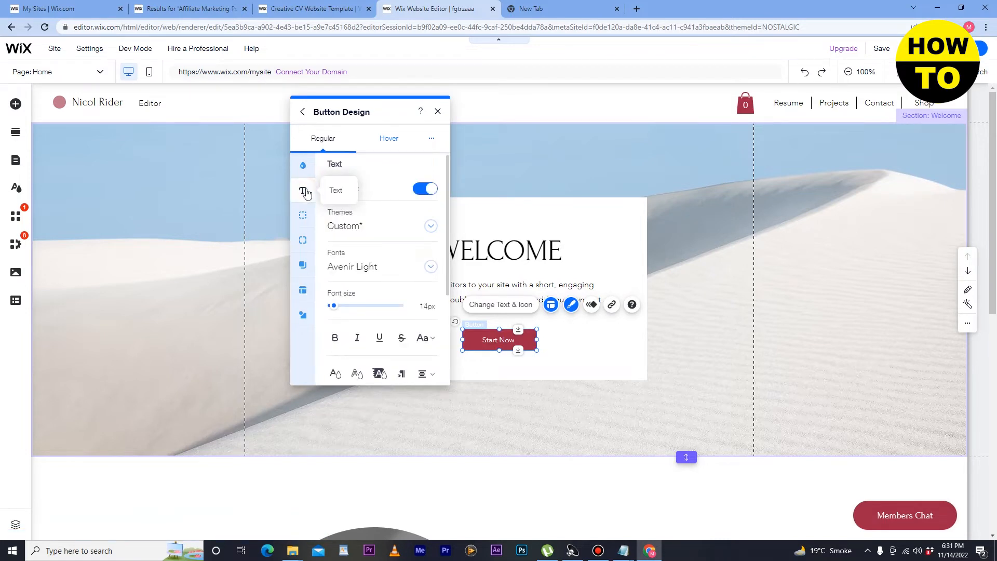
left_click(306, 218)
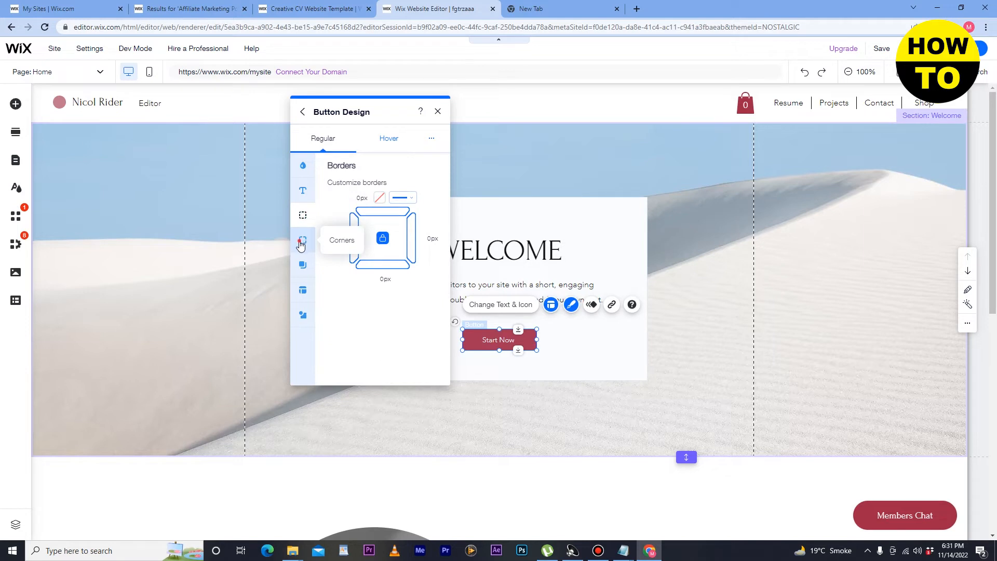
left_click(301, 242)
left_click(438, 111)
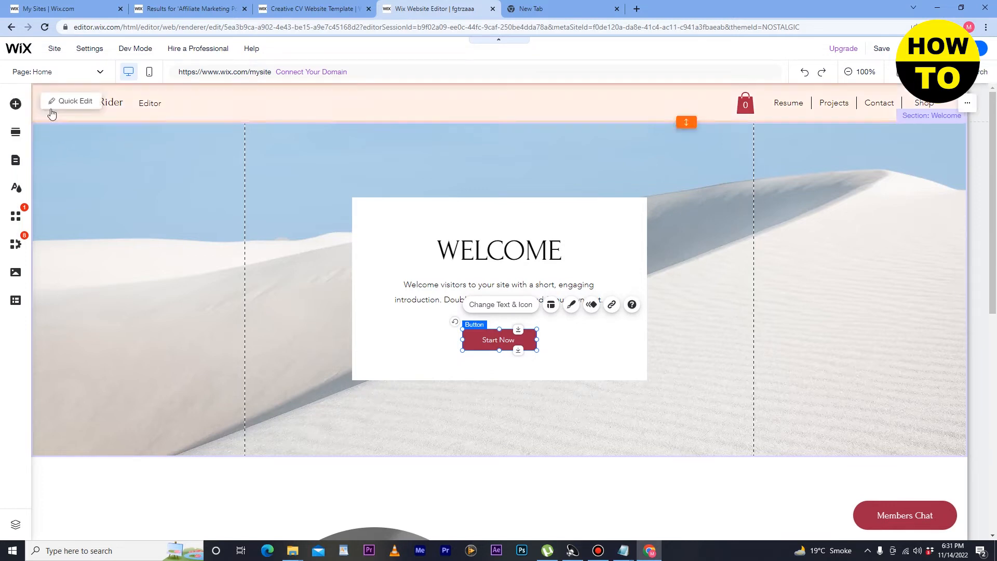
Step: Browse the image elements, then close the panel and select the Welcome section
left_click(16, 104)
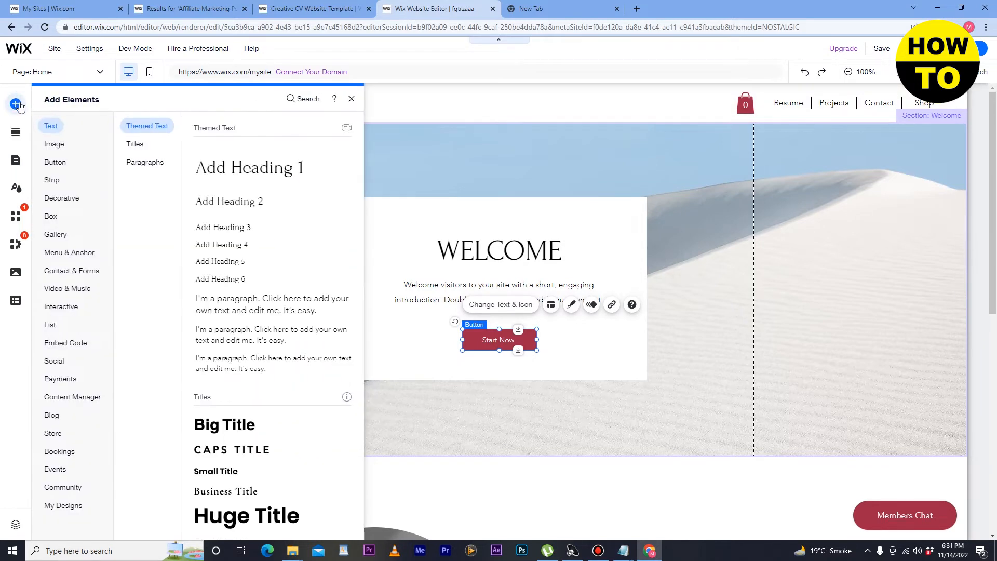
left_click(60, 144)
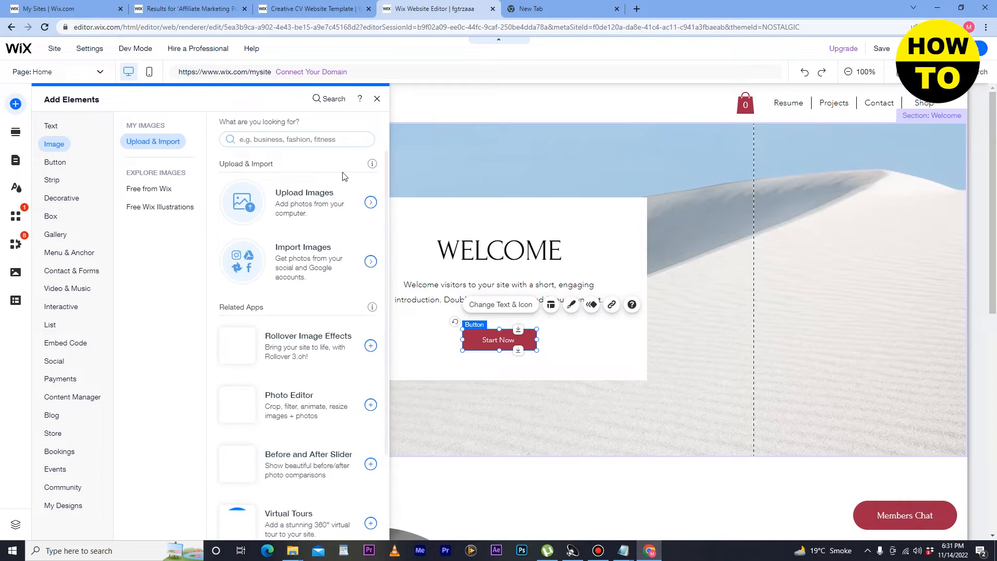
left_click(453, 161)
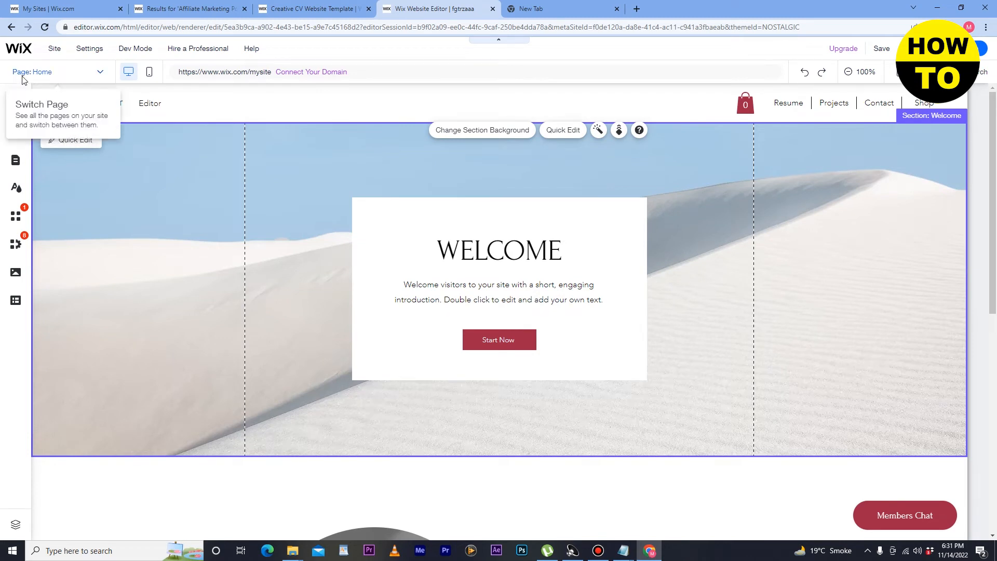
left_click(11, 27)
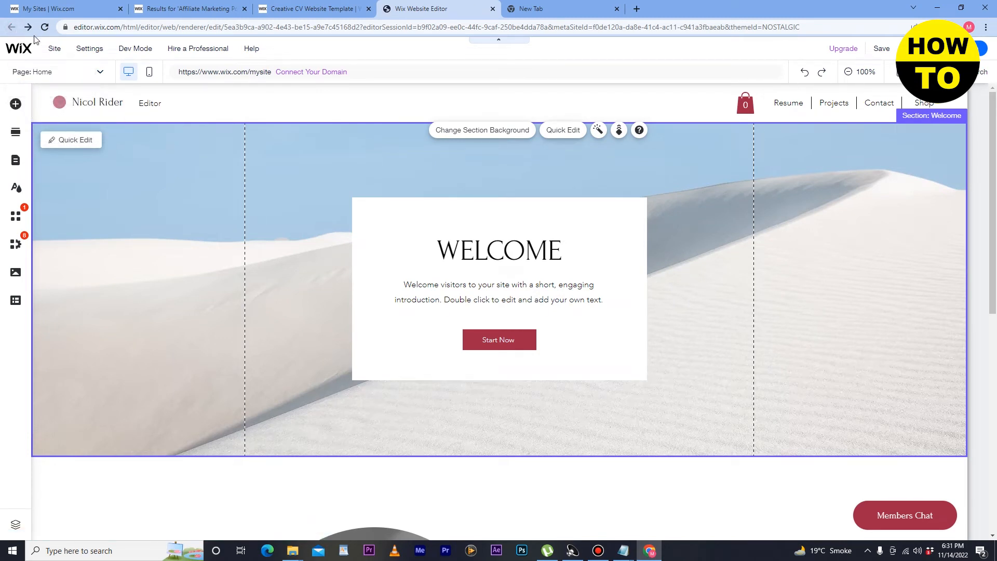
Step: Add an outlined themed Button > to the Welcome section and move it left over the intro text
left_click(16, 104)
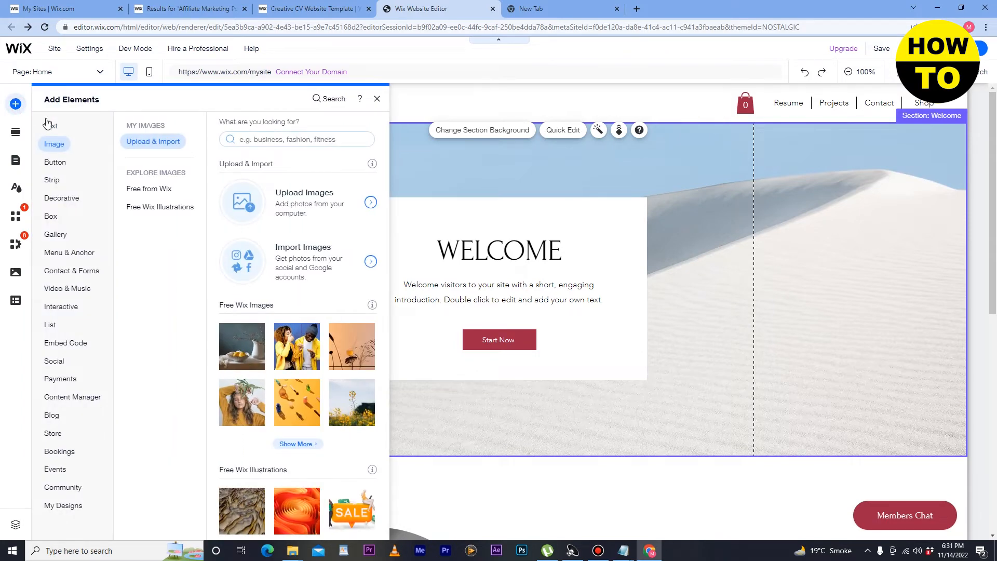
left_click(56, 162)
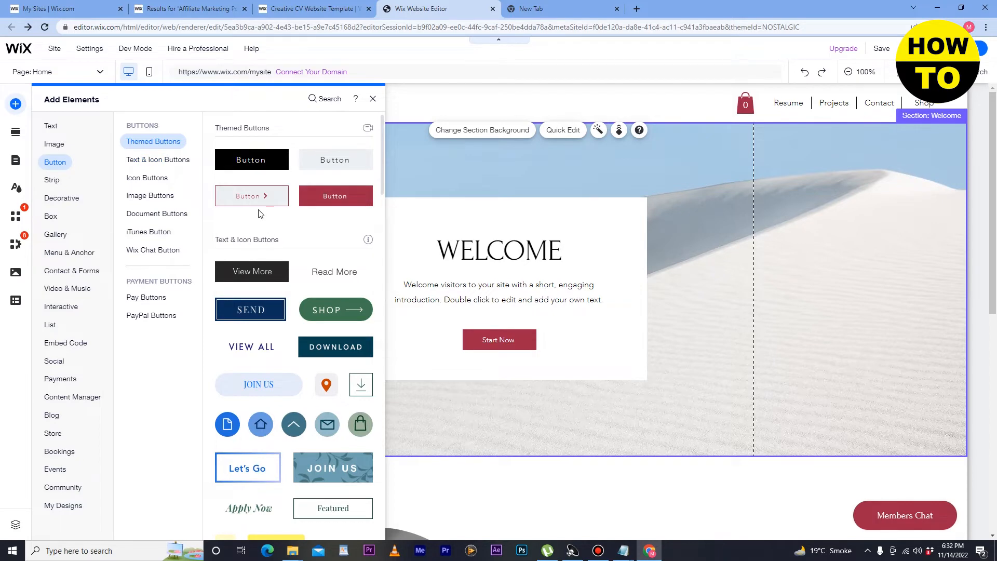
left_click(253, 196)
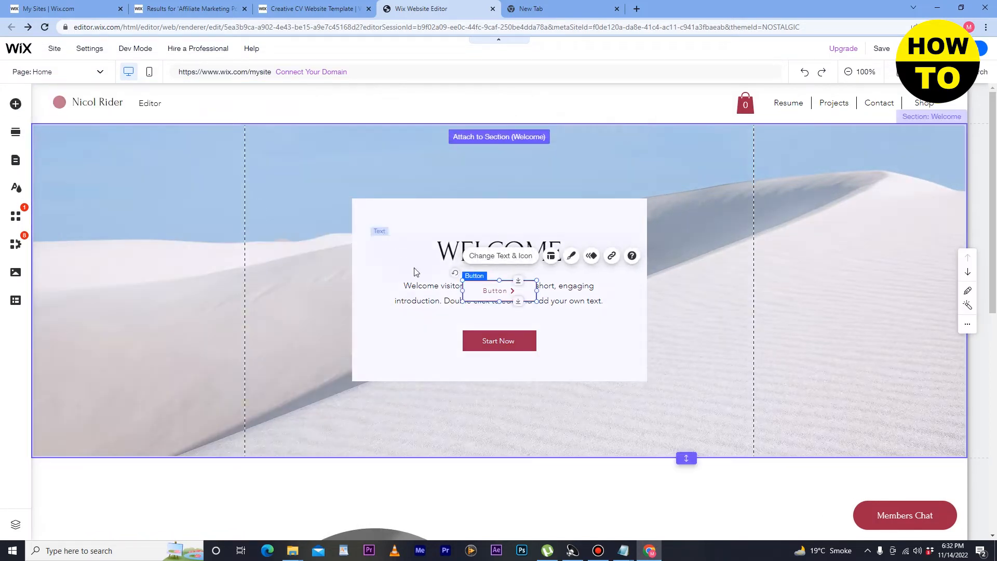
left_click_drag(422, 289, 415, 297)
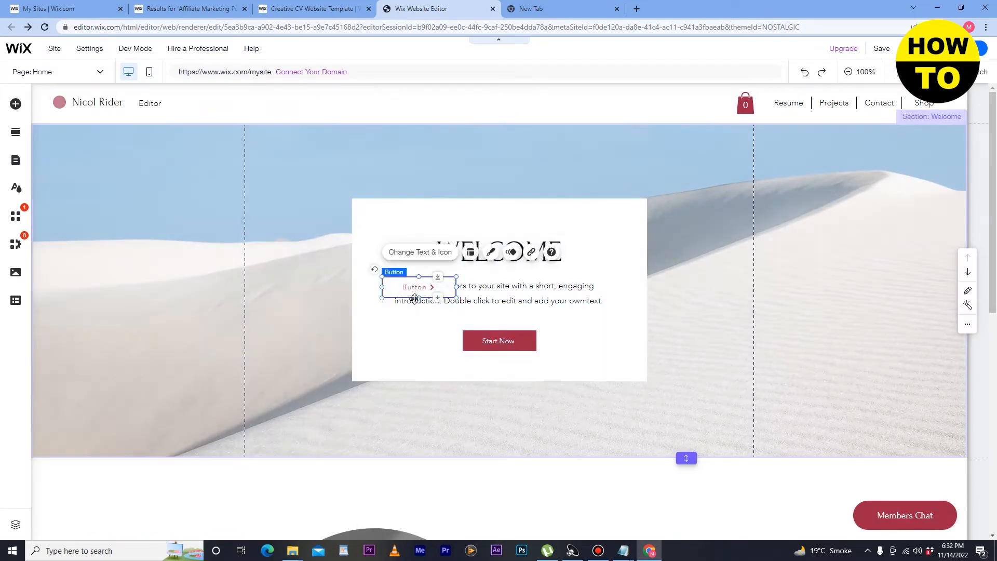
left_click(252, 248)
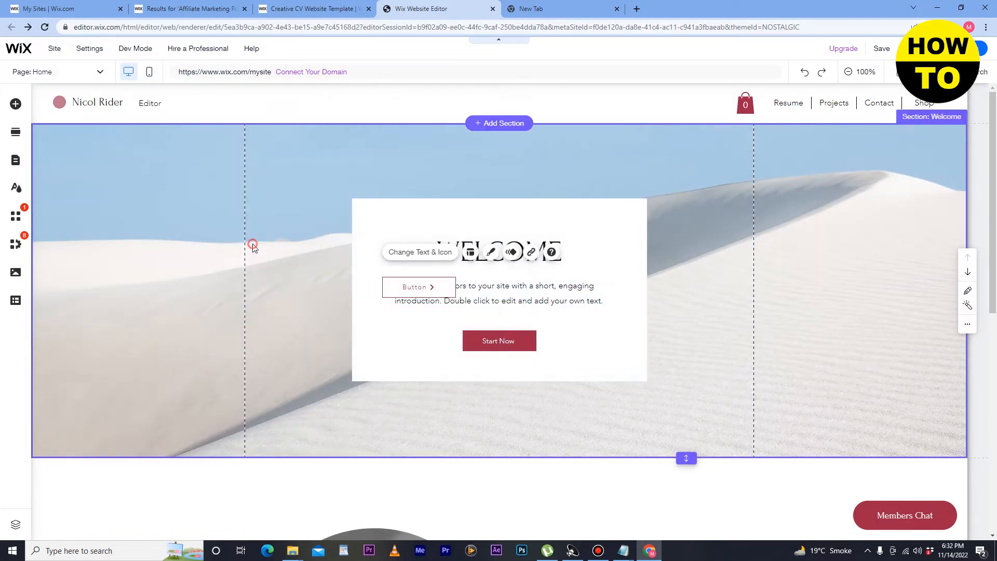
Step: Stay on the Home page in the pages list and open the Add Section gallery
left_click(102, 73)
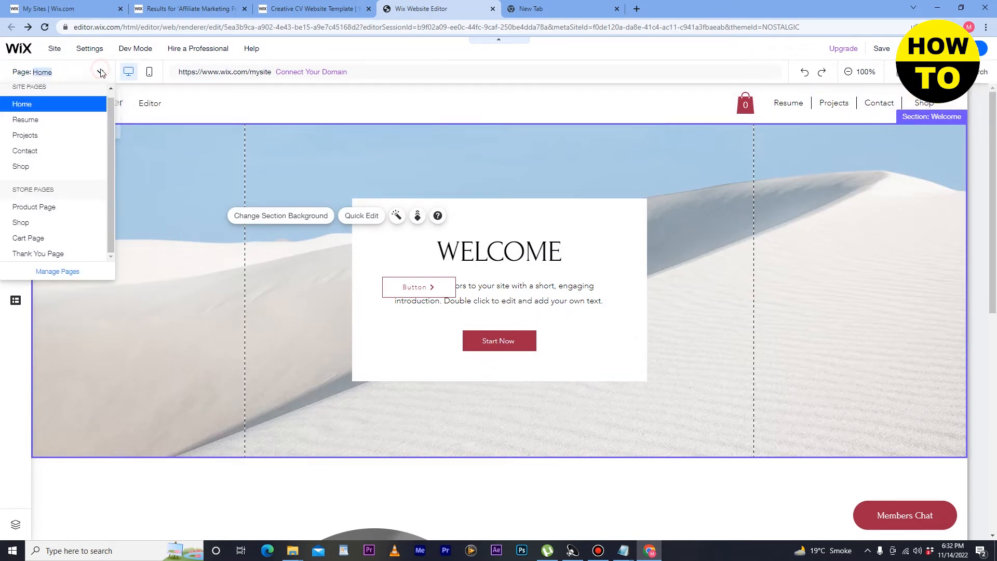
left_click(44, 105)
left_click(16, 132)
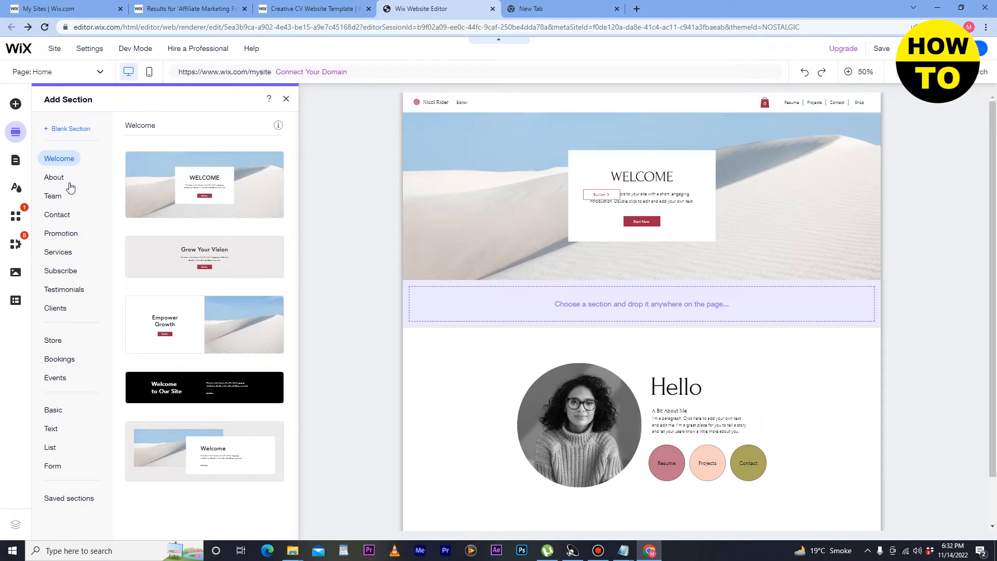
Step: Drop the About Us template above the footer and inspect its heading, paragraph and Learn More button
left_click(55, 179)
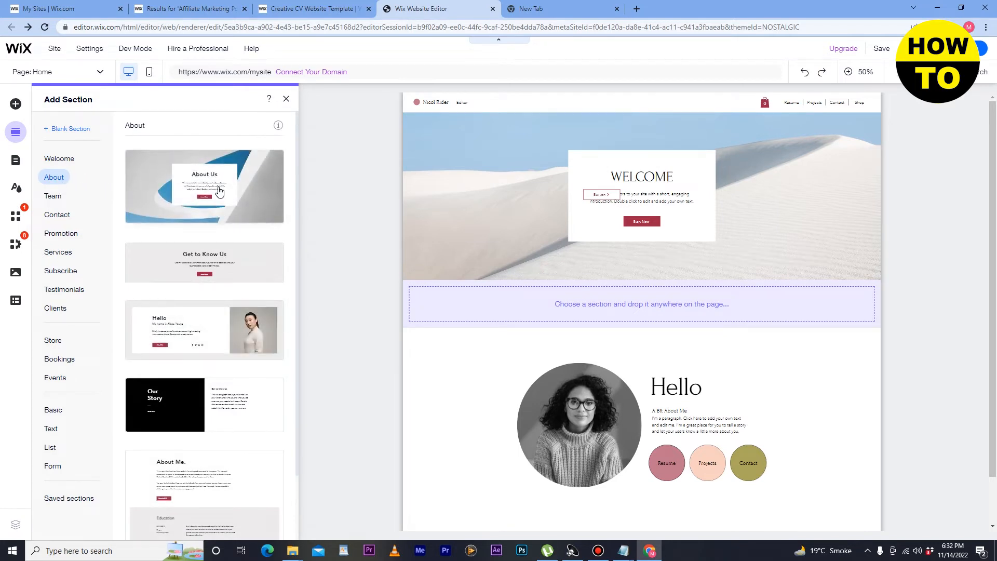
left_click_drag(219, 191, 508, 493)
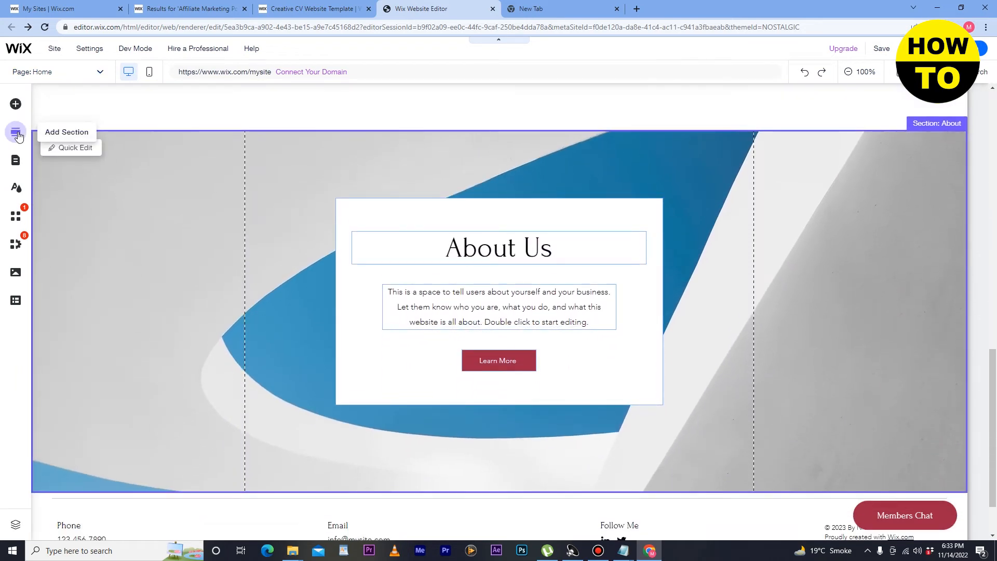
left_click(506, 250)
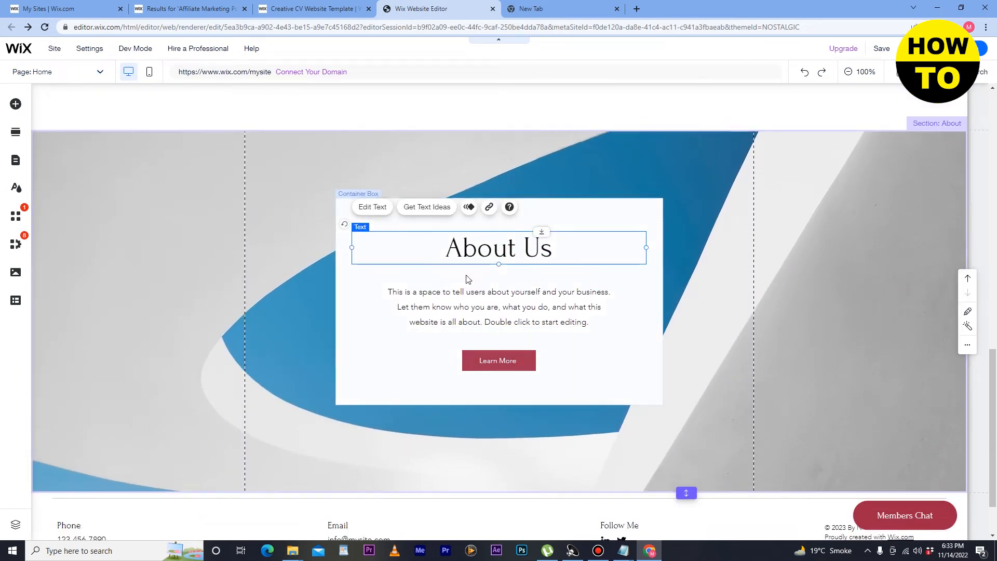
left_click(514, 301)
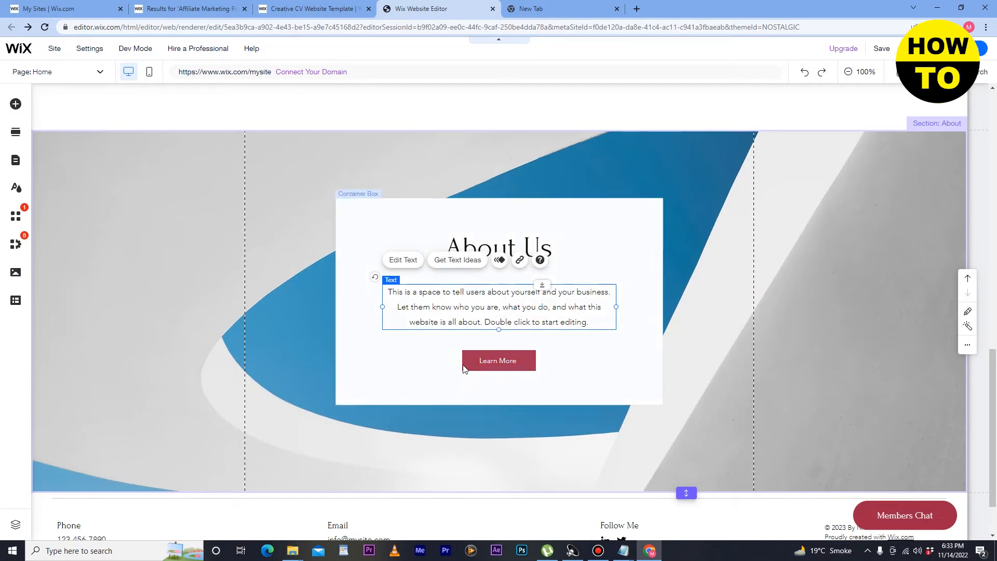
left_click(527, 366)
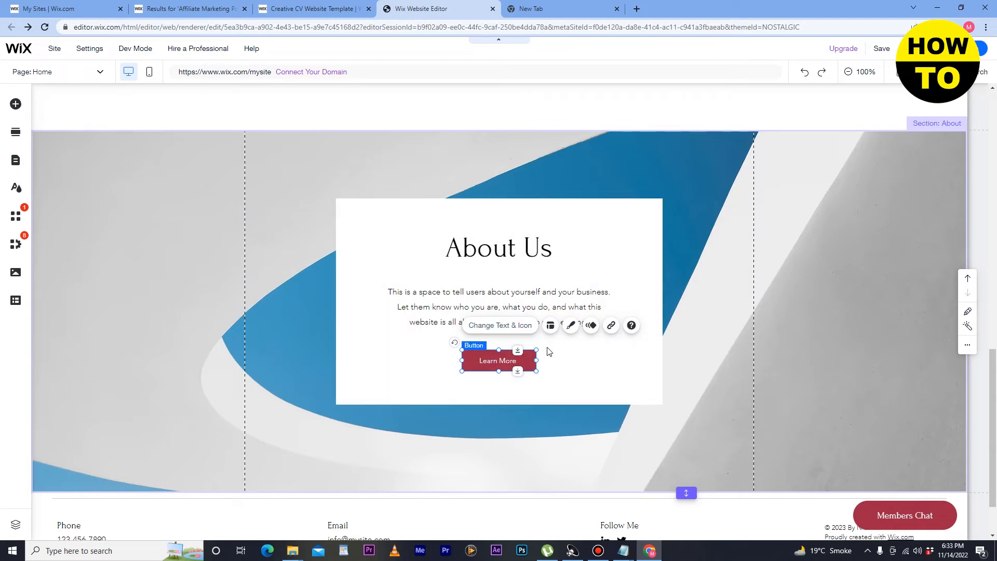
left_click(20, 136)
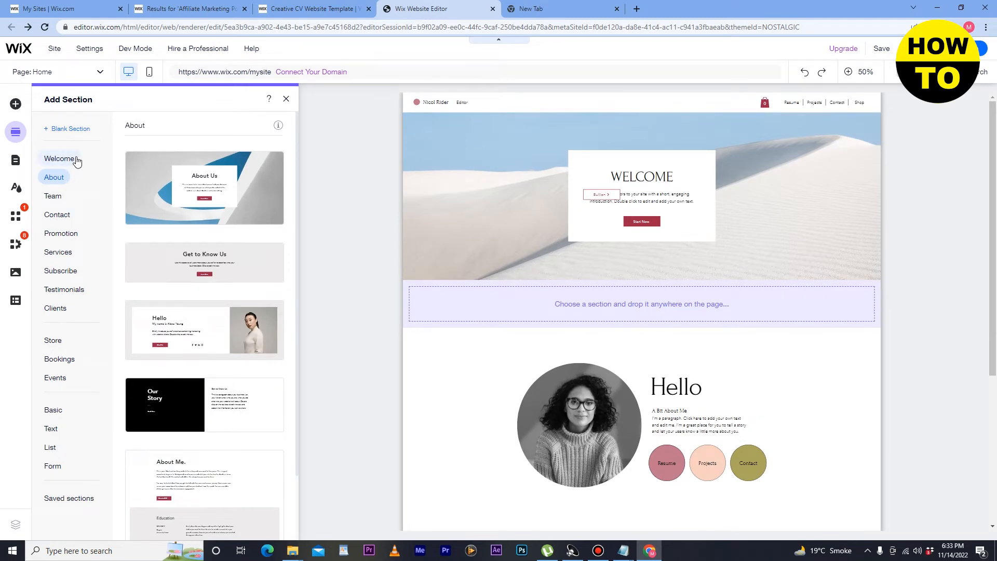
Step: Add the Meet the Team section and open Manage Items for its three-card repeater
left_click(55, 196)
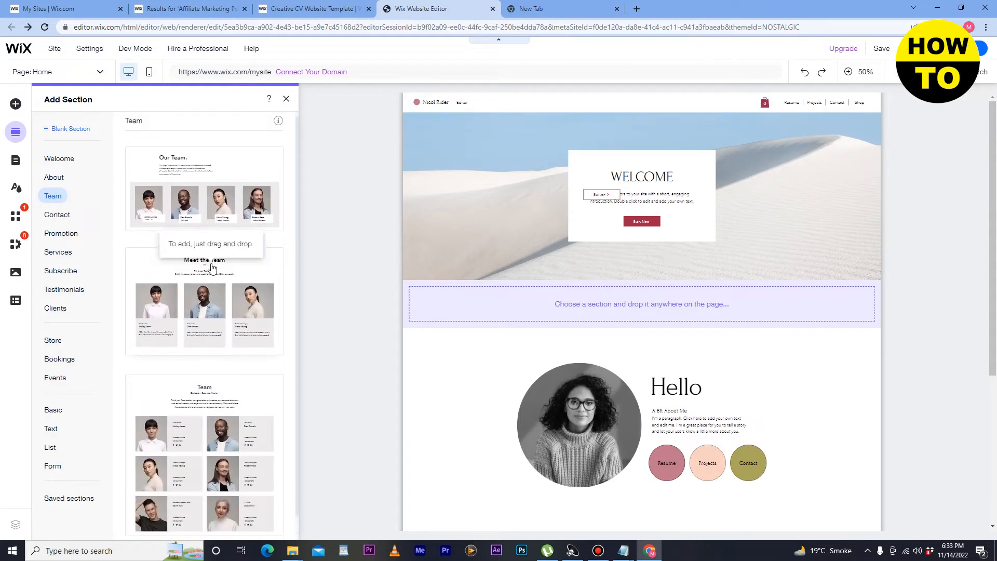
left_click(210, 317)
left_click_drag(321, 320, 497, 324)
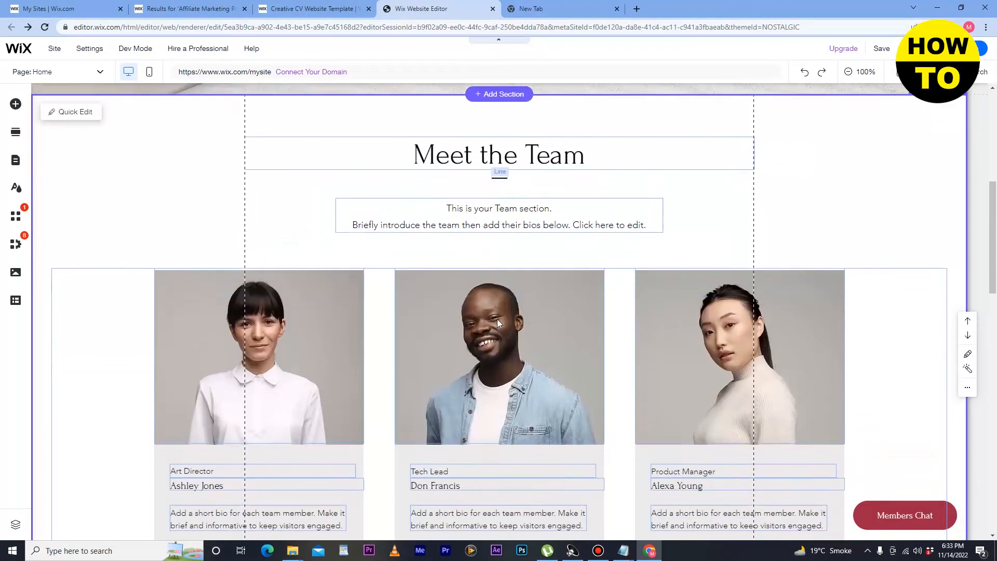
left_click(247, 327)
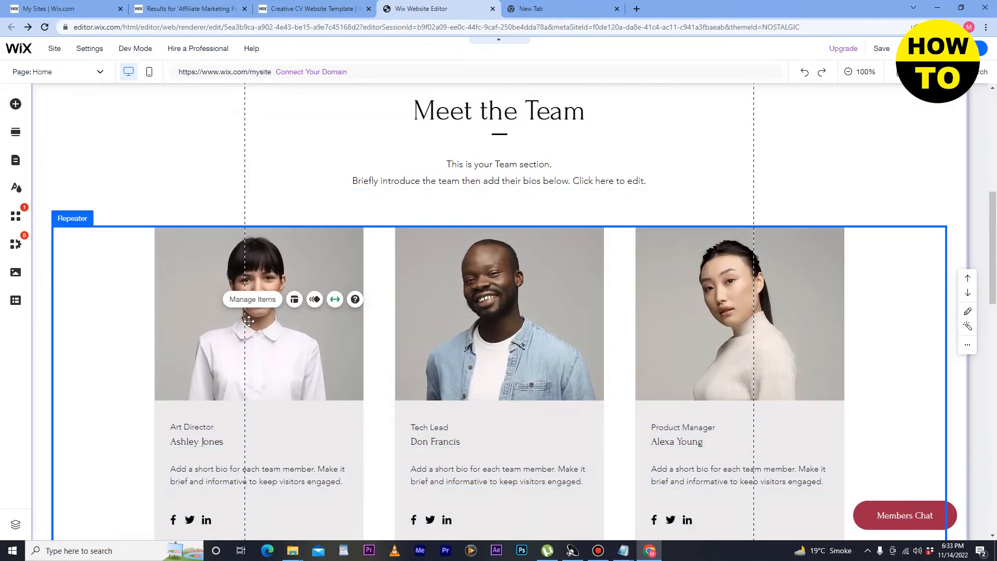
left_click(276, 301)
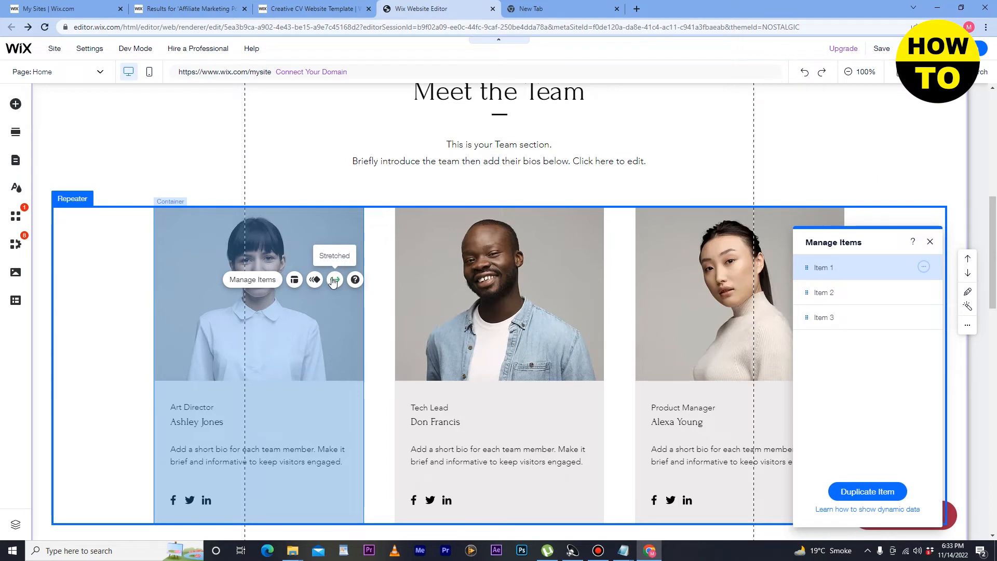
Step: Close Manage Items and select the third team member's photo
left_click(309, 247)
left_click(296, 181)
left_click(286, 233)
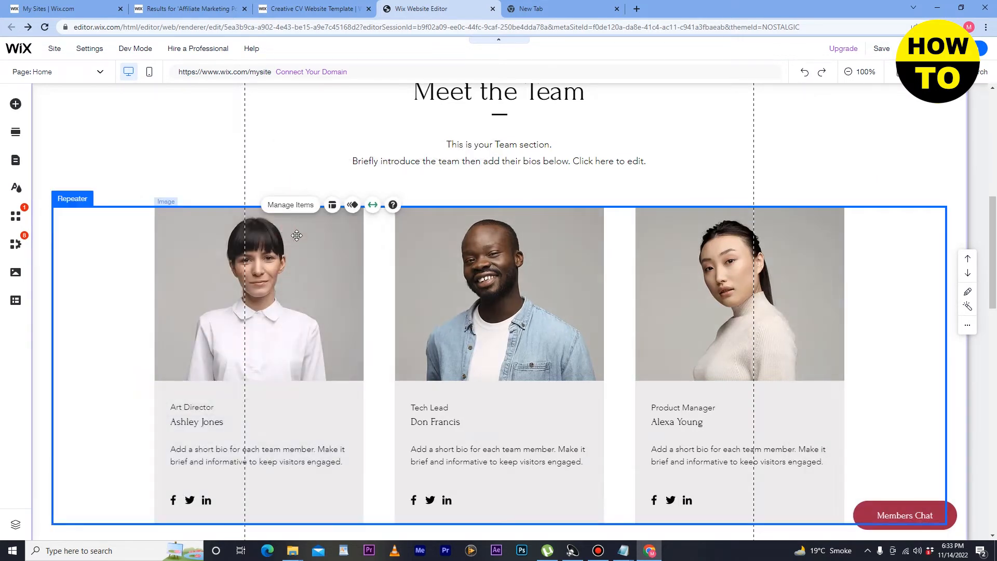
left_click(543, 240)
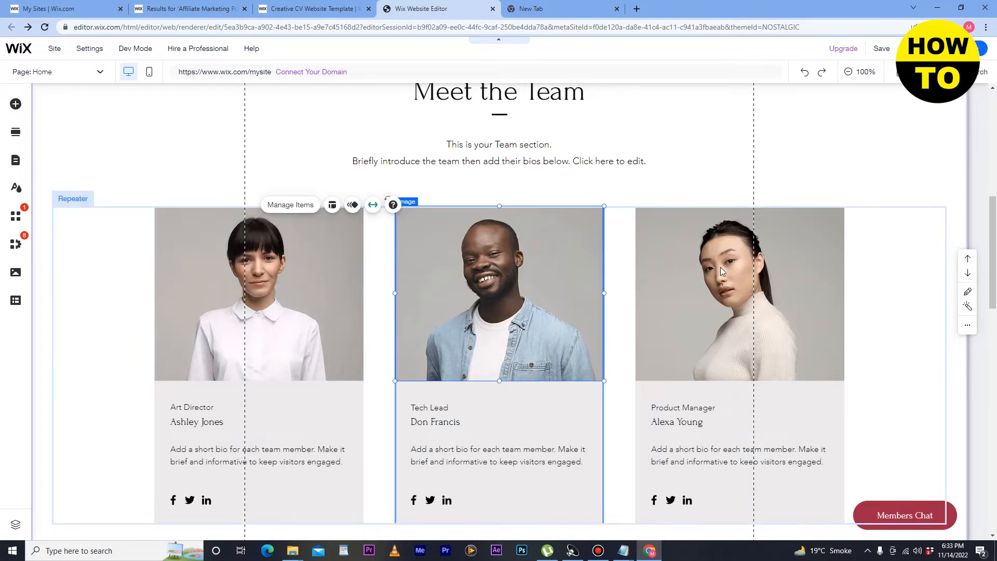
left_click(543, 241)
left_click(736, 310)
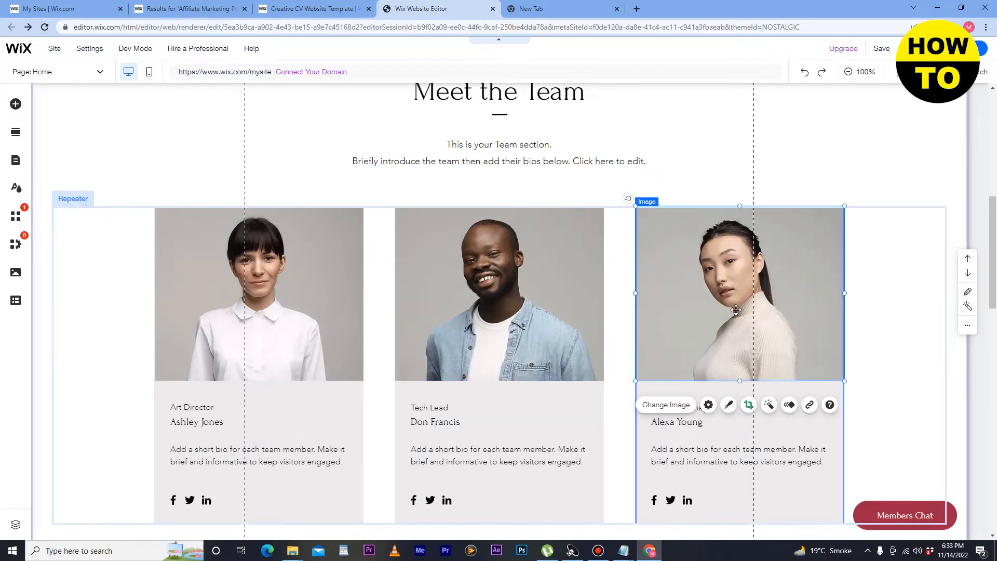
Step: Open the photo's settings and the Change image picker, then close it with Esc unchanged
left_click(708, 405)
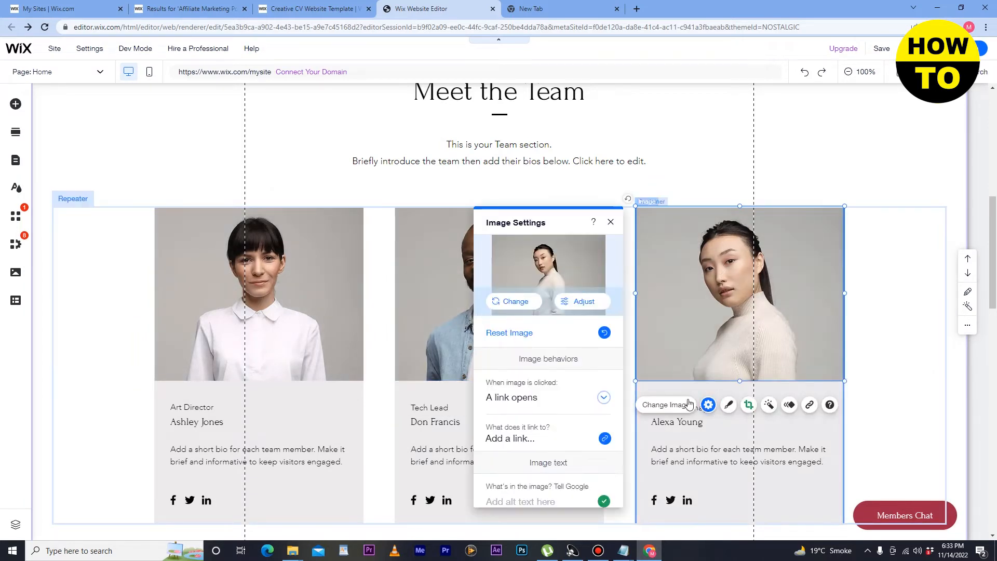
left_click(525, 303)
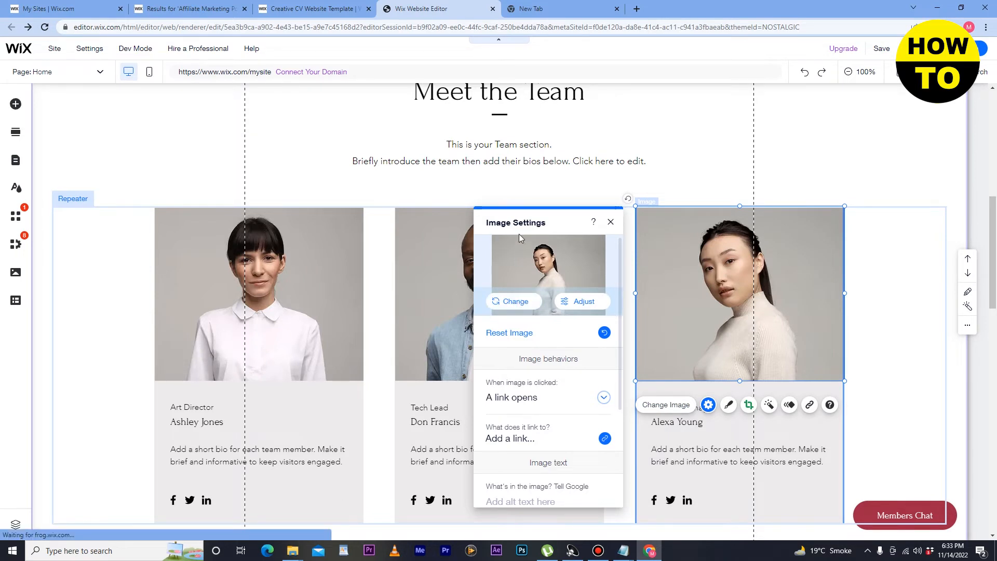
left_click(525, 306)
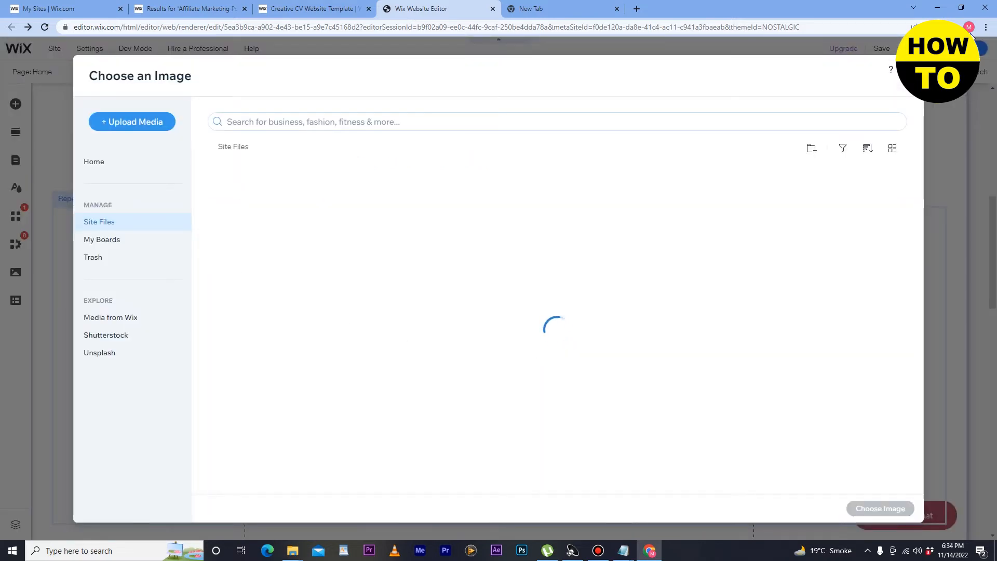
key("Escape")
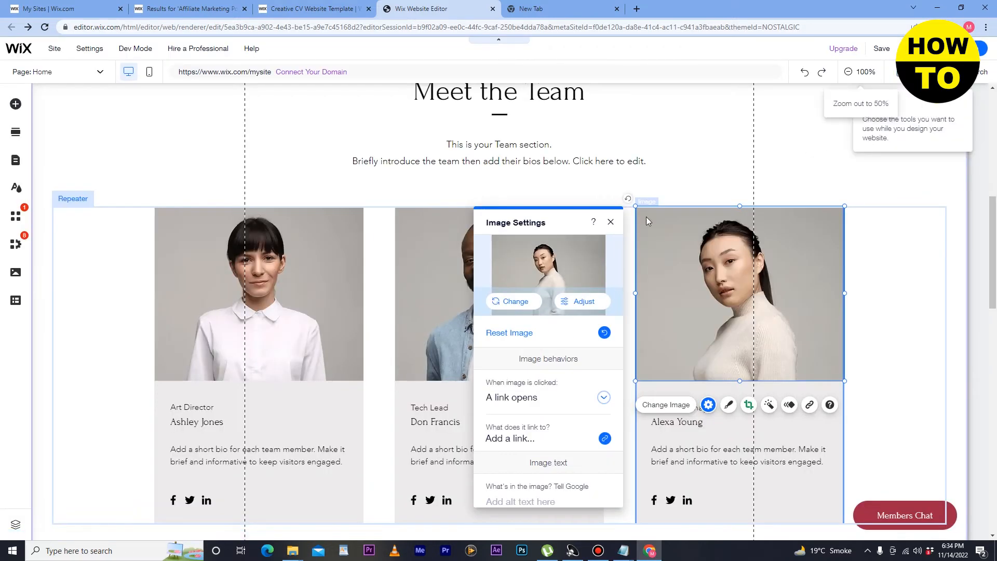
left_click(16, 132)
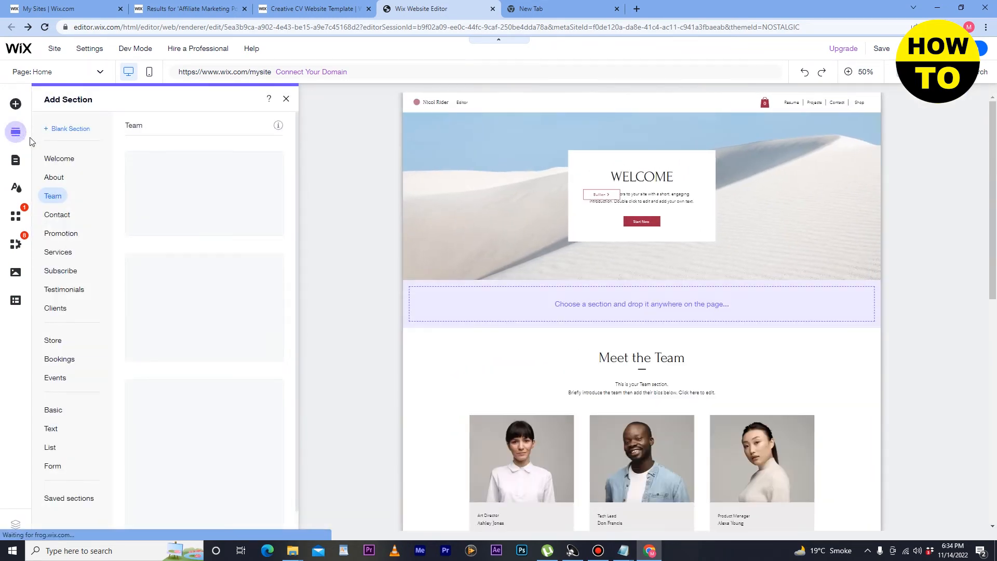
Step: Drop the black Get in Touch contact layout between Welcome and Meet the Team
left_click(71, 218)
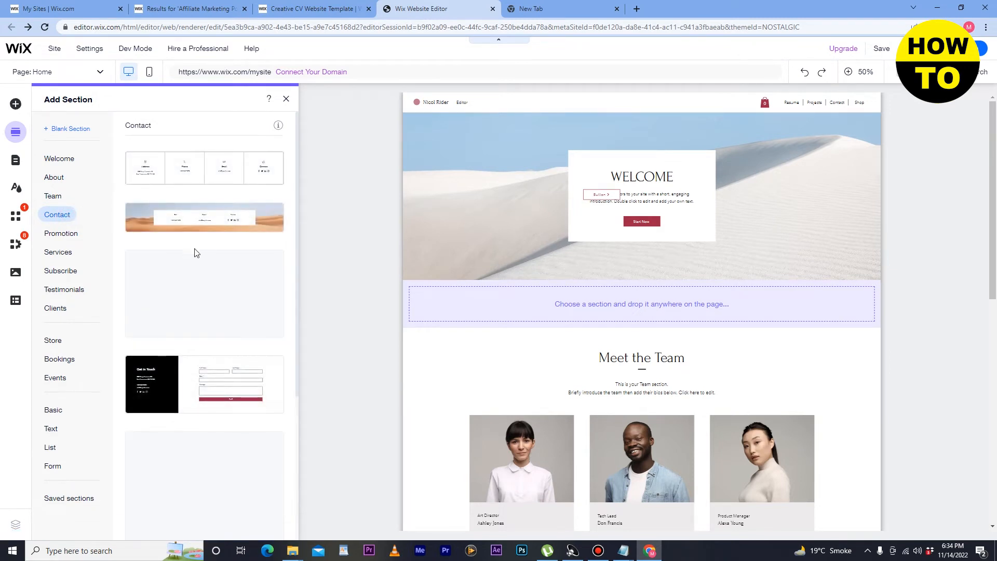
scroll(196, 249, "down", 4)
scroll(196, 250, "up", 4)
scroll(195, 249, "down", 4)
scroll(202, 240, "up", 3)
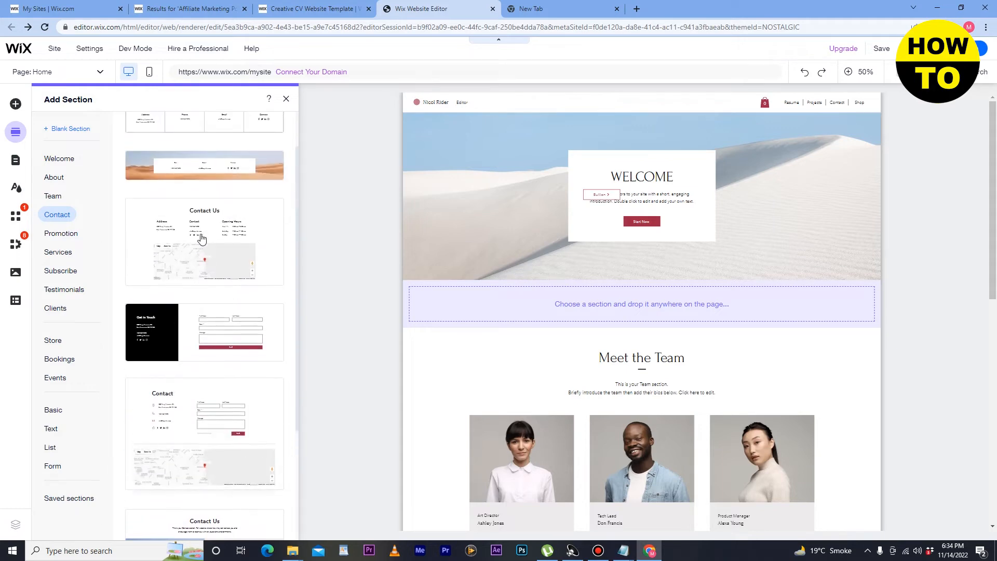
left_click_drag(226, 332, 575, 373)
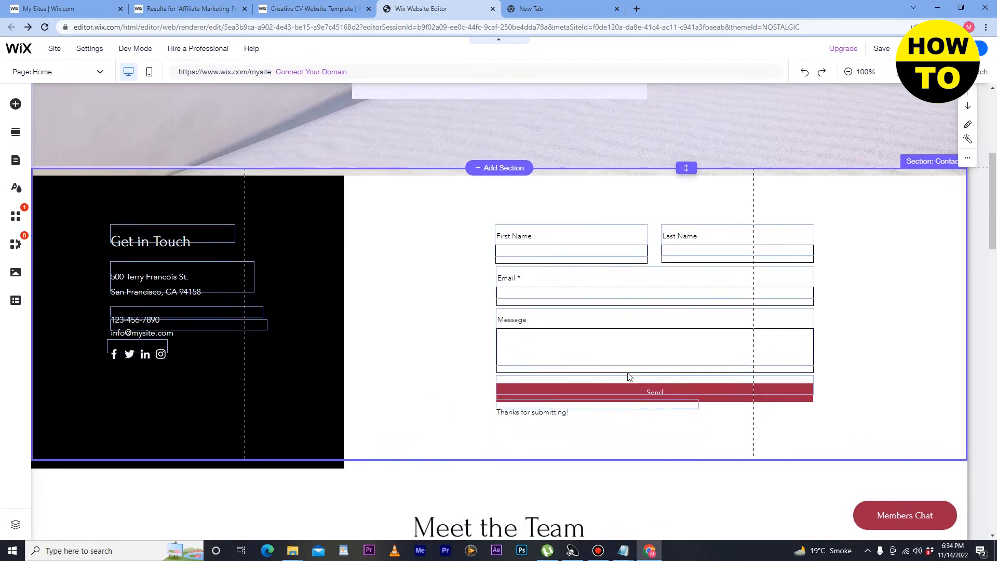
Step: Select the new contact form and then its Send button
left_click(516, 231)
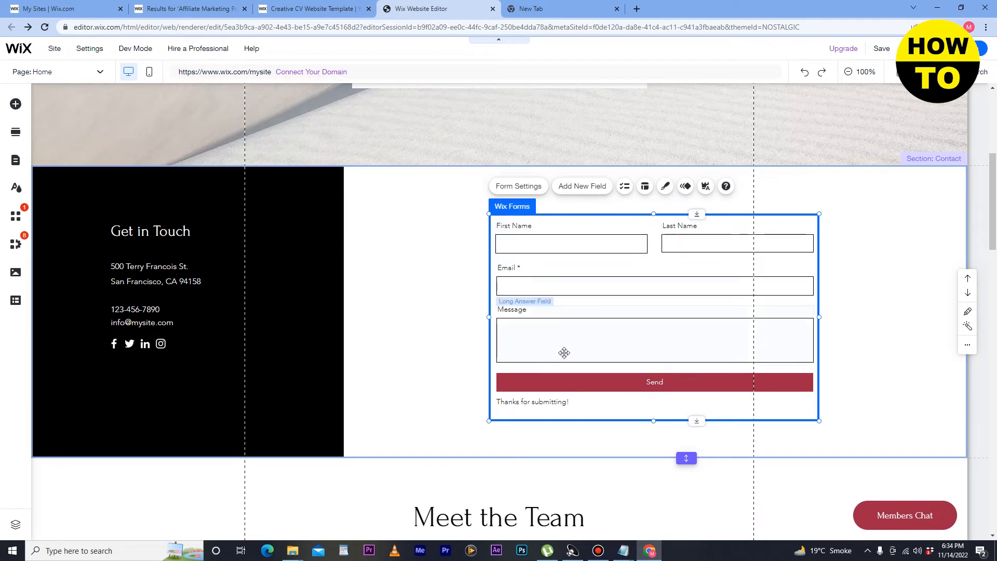
left_click(589, 387)
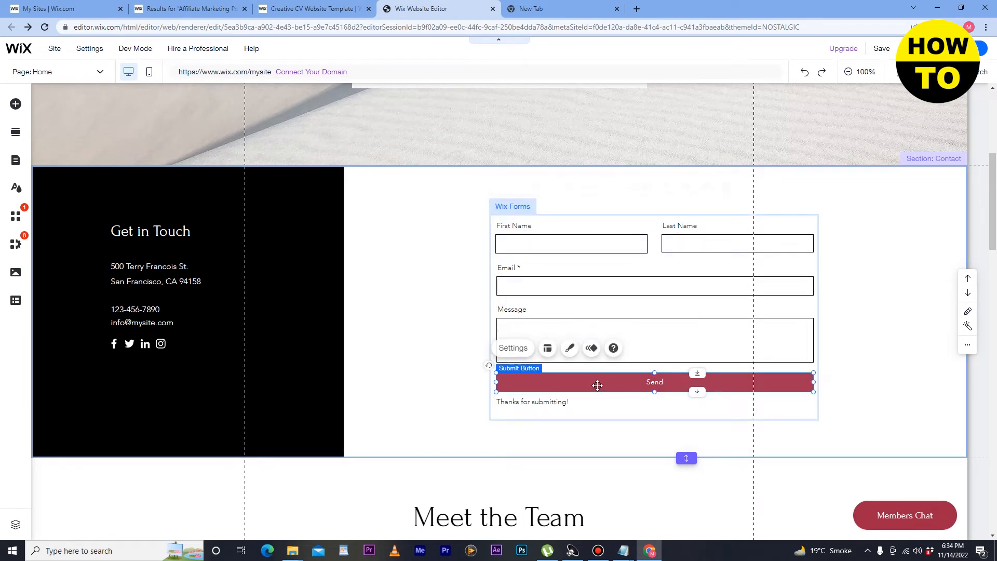
scroll(193, 262, "up", 3)
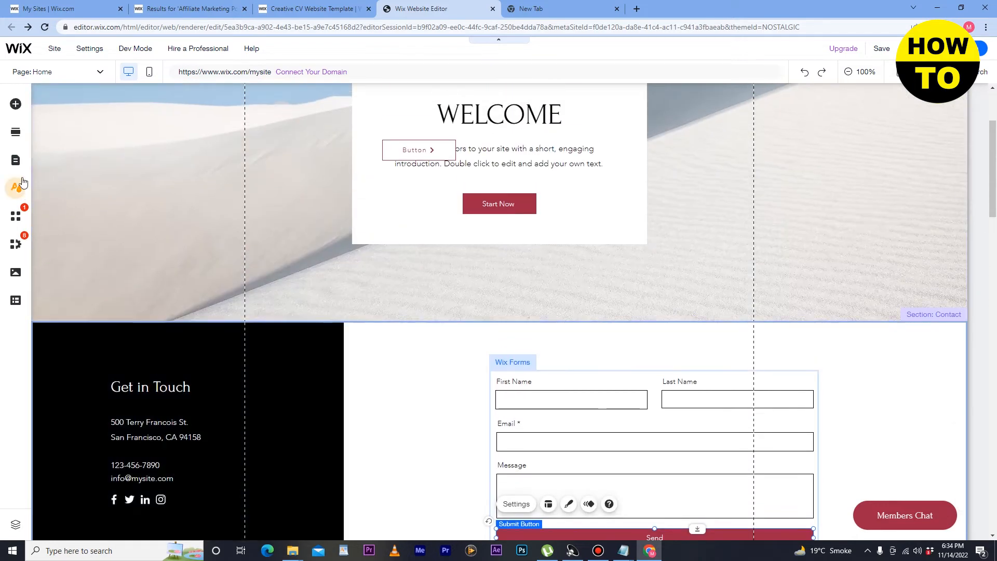
Step: Place the Final Sale promotion layout at the page top and delete its FINAL SALE heading text
left_click(16, 134)
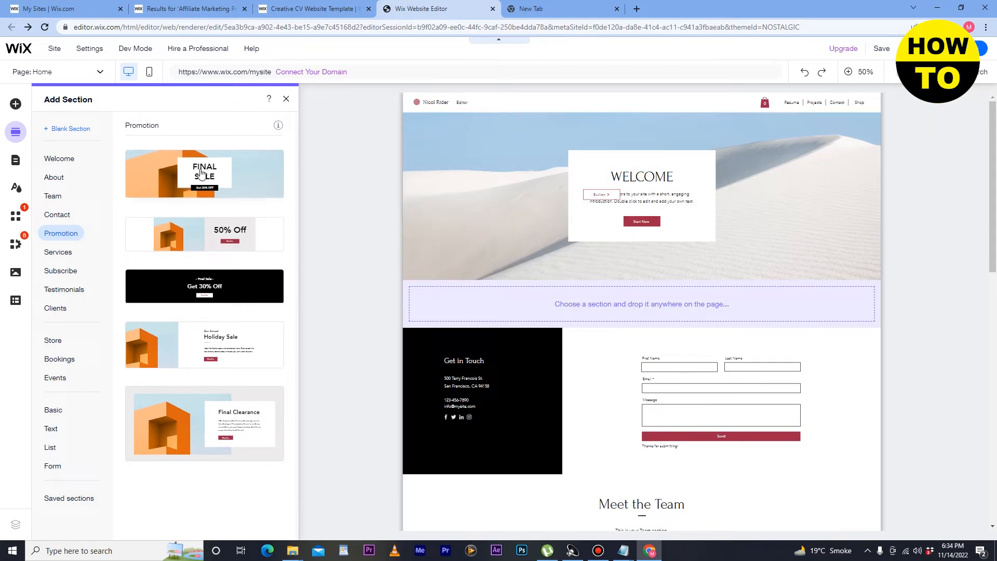
left_click_drag(201, 176, 581, 220)
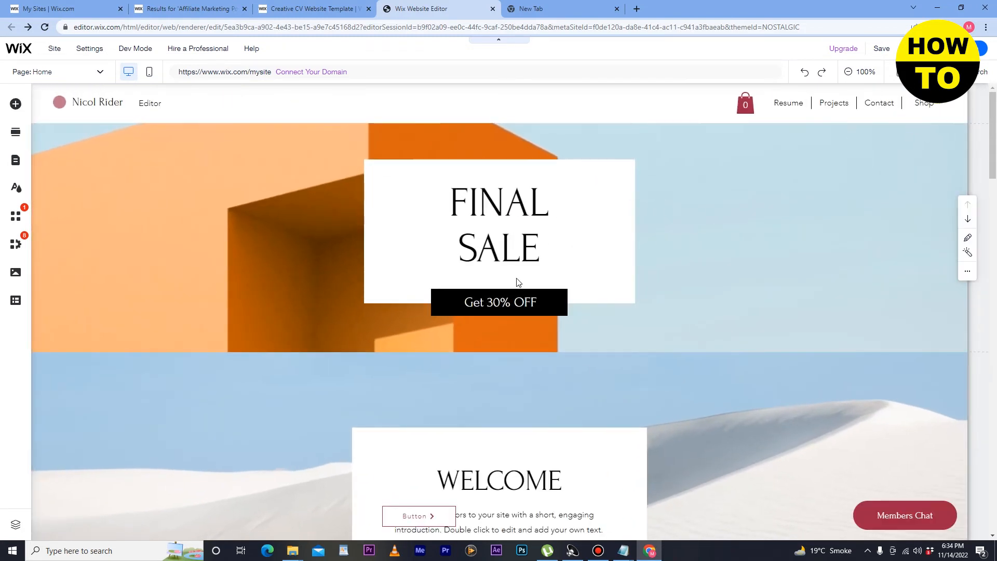
left_click(537, 233)
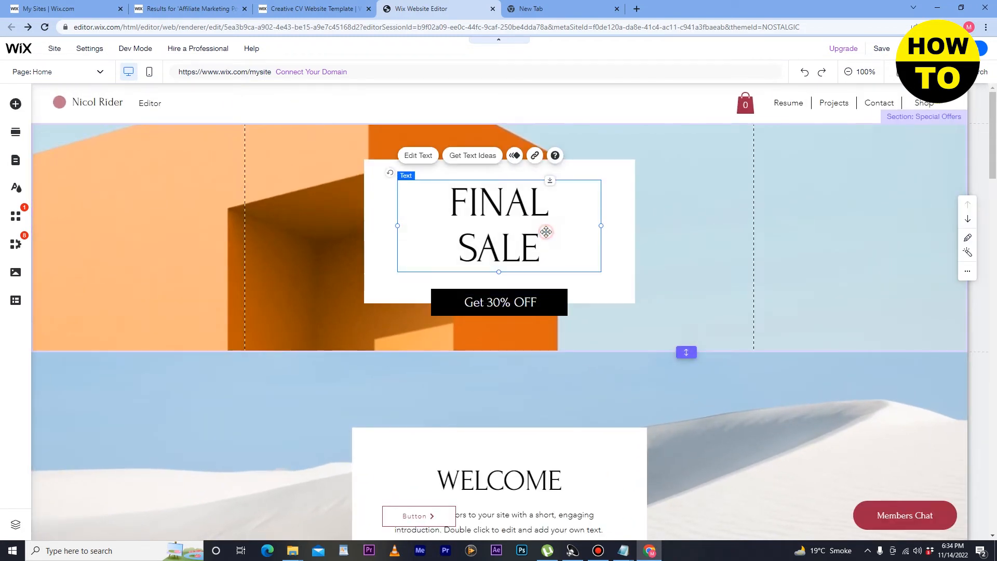
double_click(546, 231)
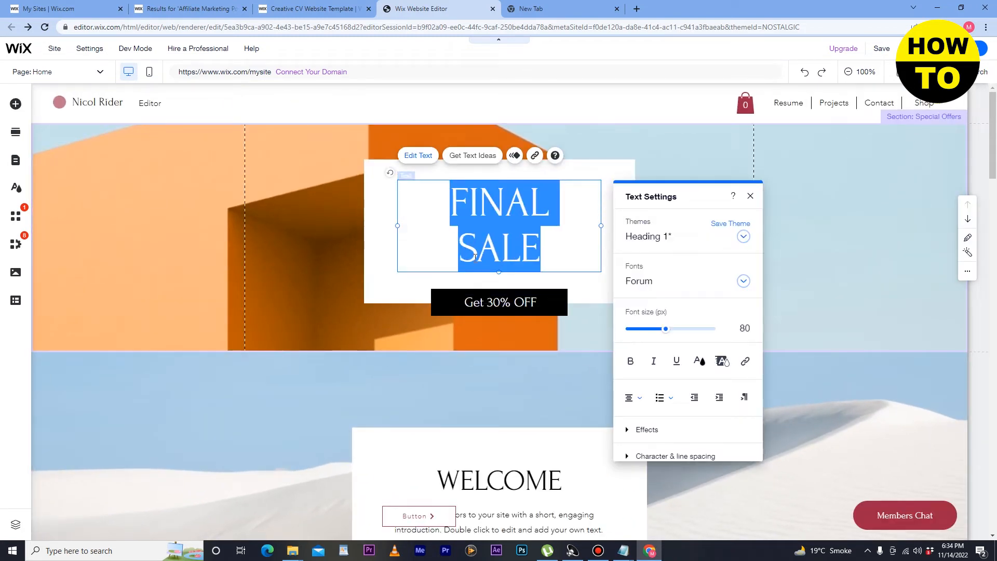
key("BackSpace")
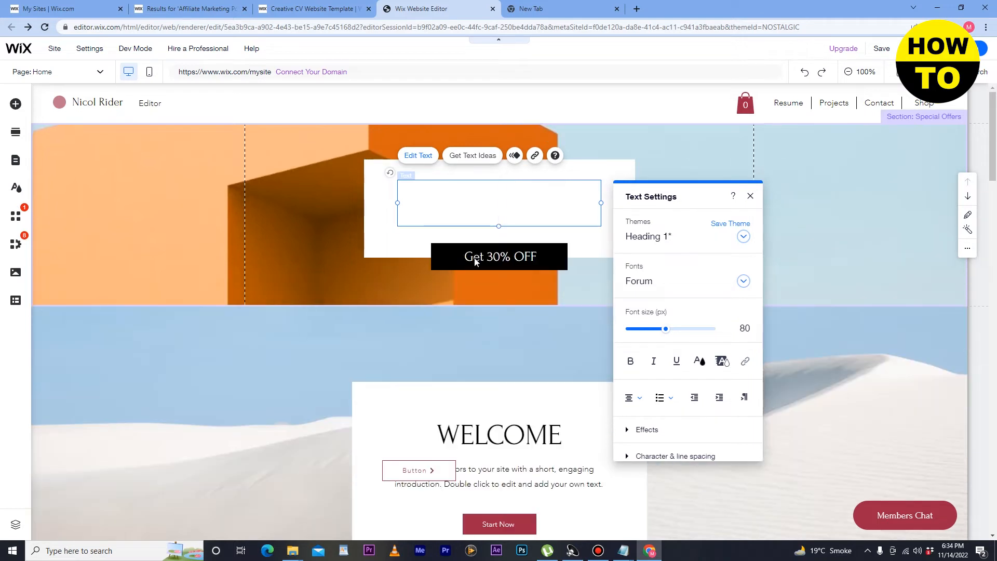
Step: Insert the three-icon Services layout directly below the Welcome section
left_click(15, 133)
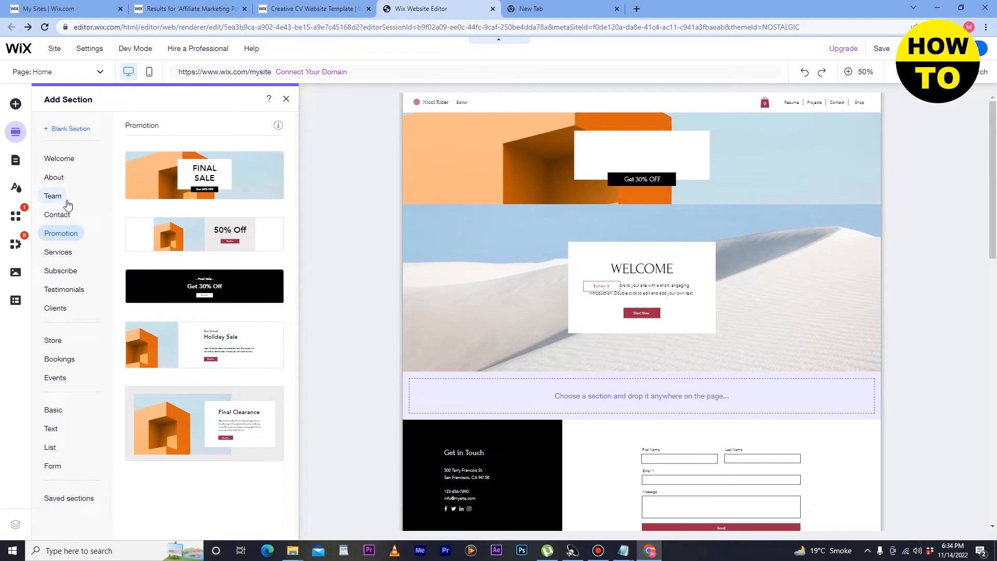
left_click(58, 253)
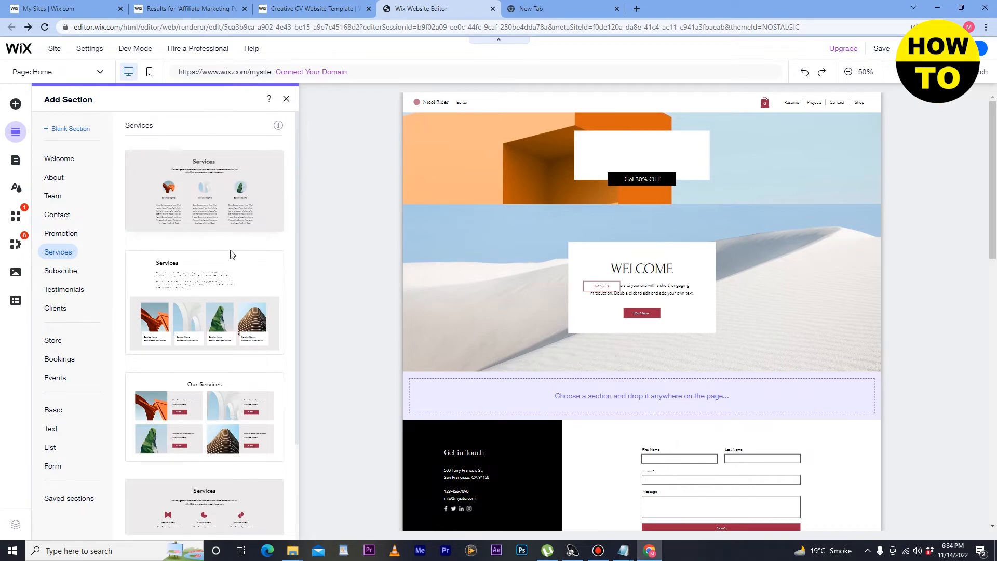
scroll(229, 285, "down", 3)
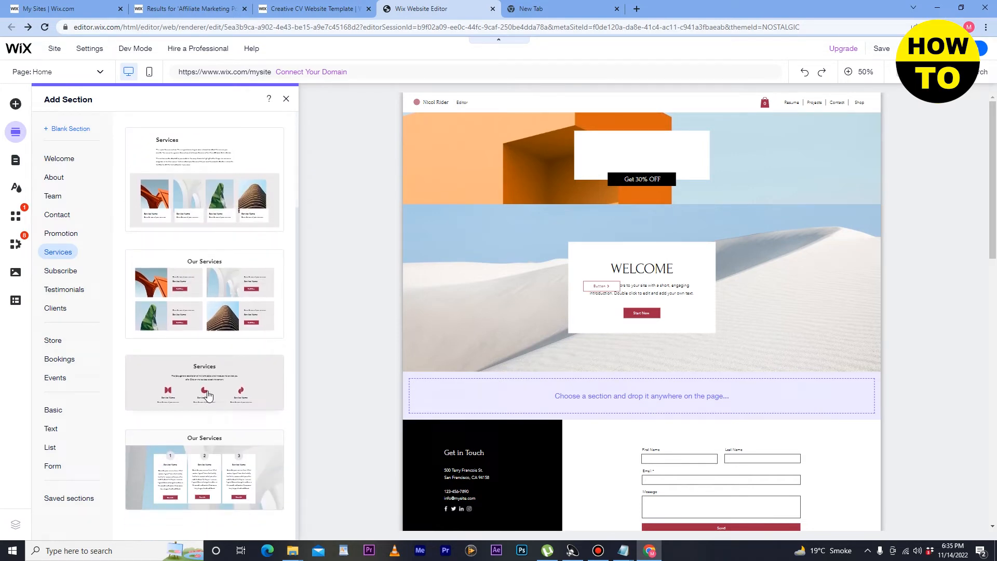
left_click_drag(232, 384, 740, 340)
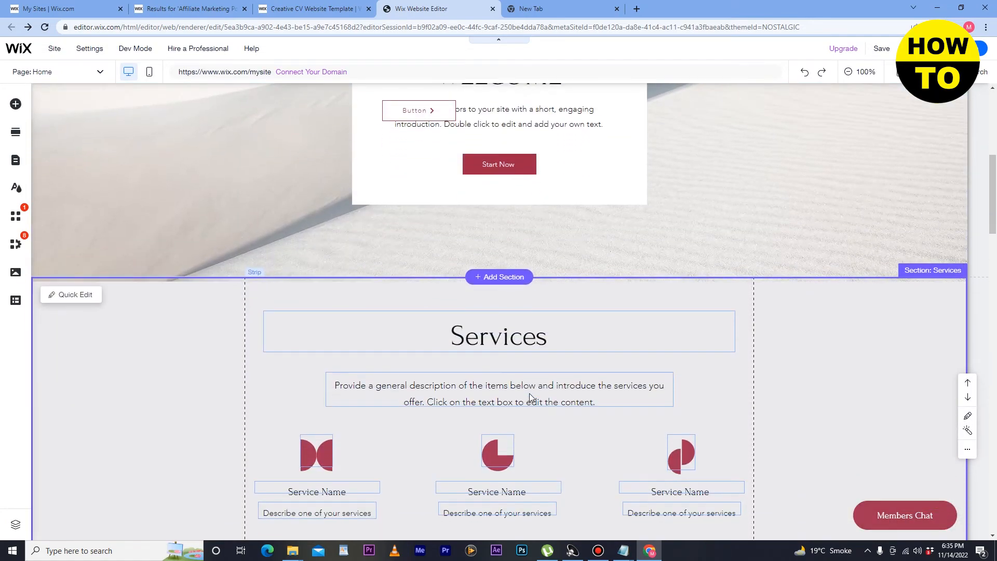
scroll(445, 283, "down", 4)
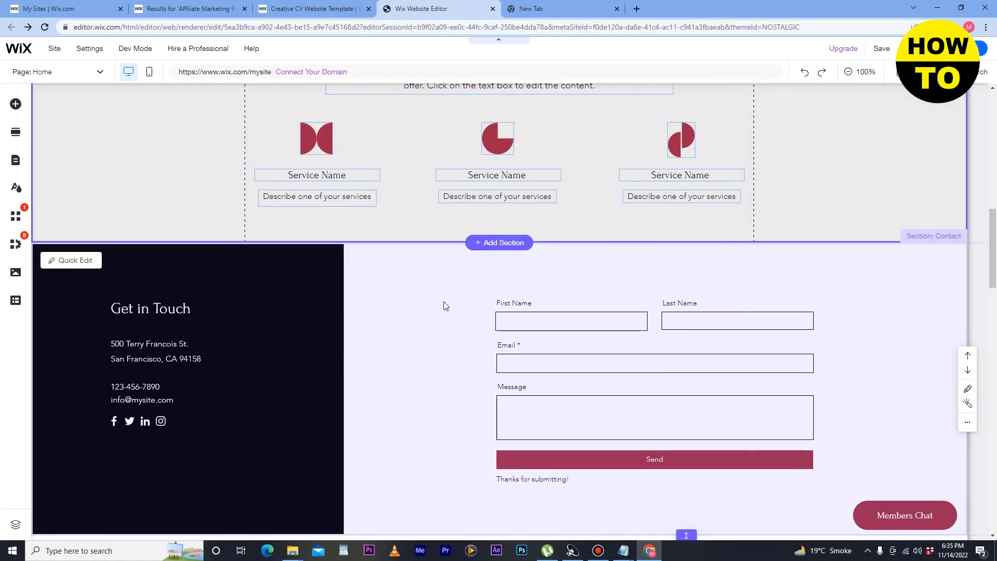
scroll(445, 307, "up", 5)
scroll(446, 317, "up", 7)
scroll(447, 317, "down", 7)
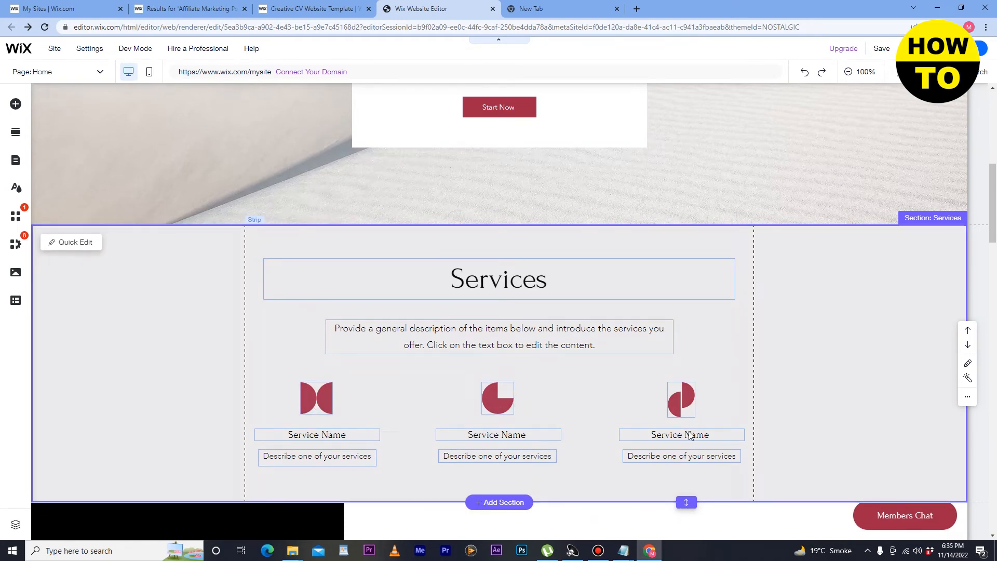
scroll(117, 347, "up", 4)
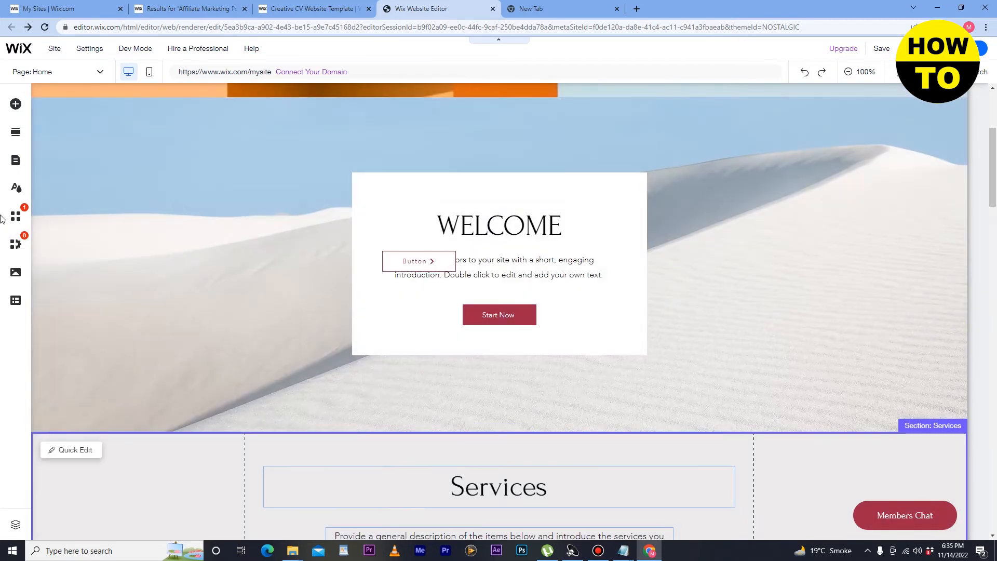
Step: Place the Join the Club subscribe section above Welcome and select its heading
left_click(15, 133)
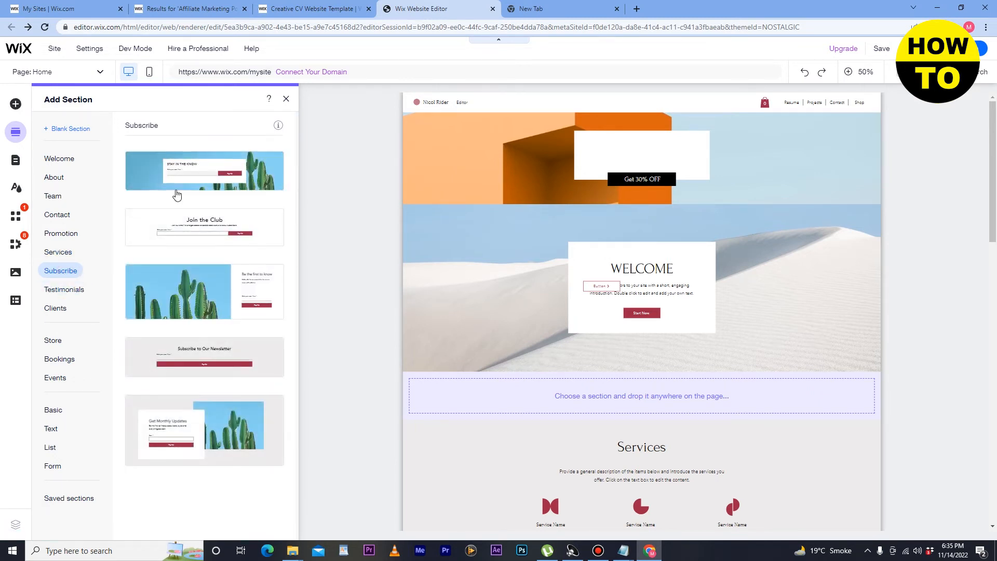
left_click_drag(193, 229, 639, 244)
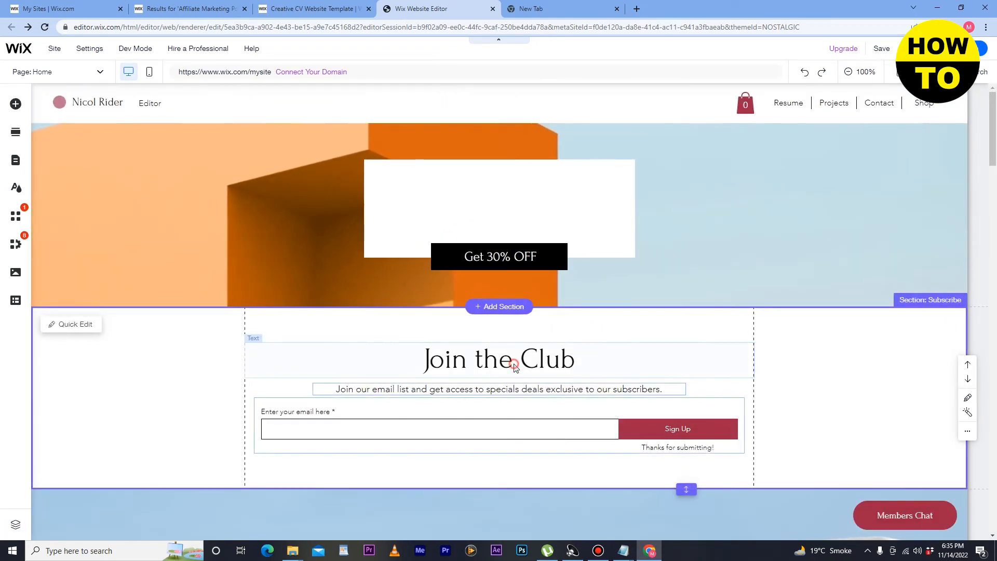
left_click(514, 366)
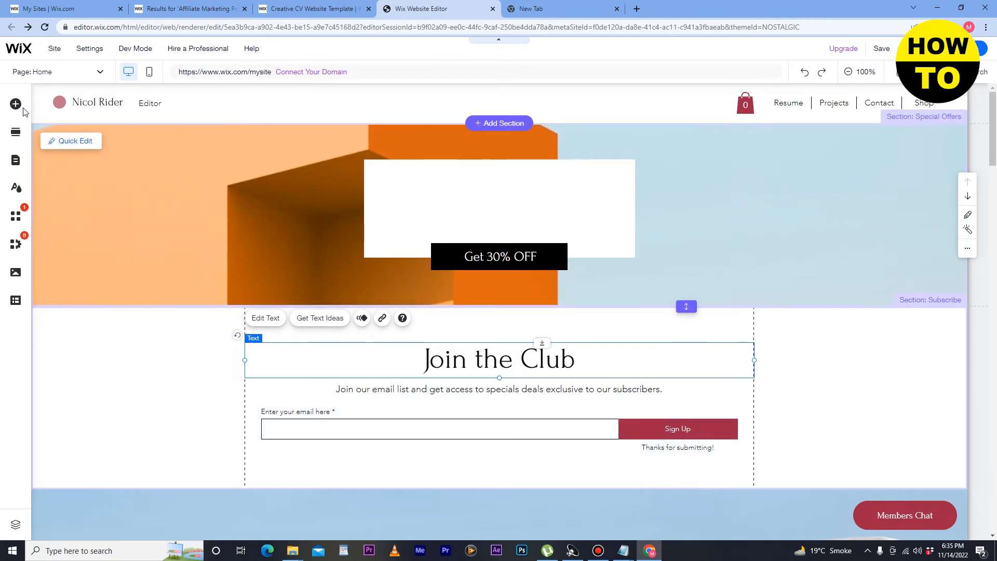
left_click(16, 134)
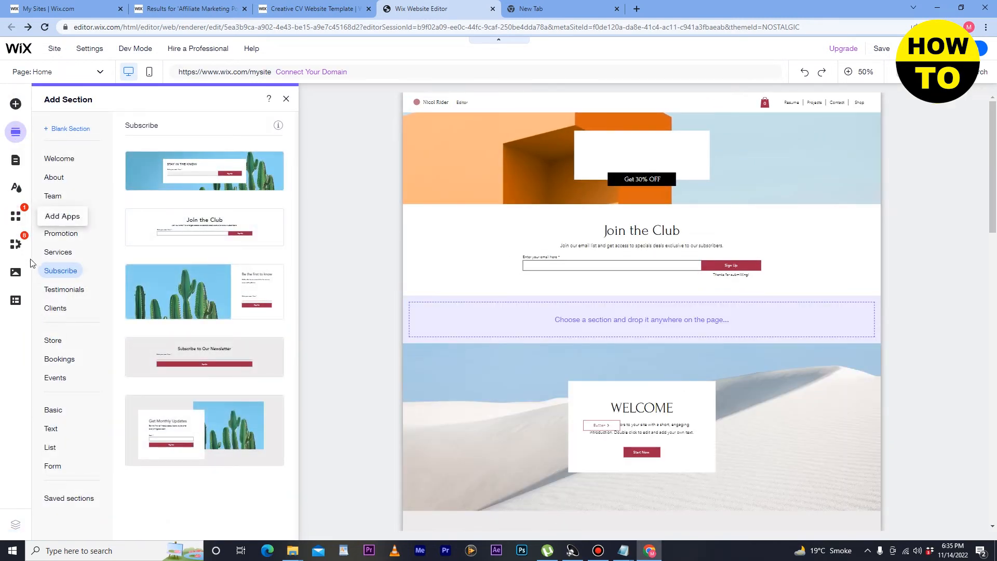
Step: Drop the three-column Testimonials quotes layout just below Join the Club
left_click(68, 292)
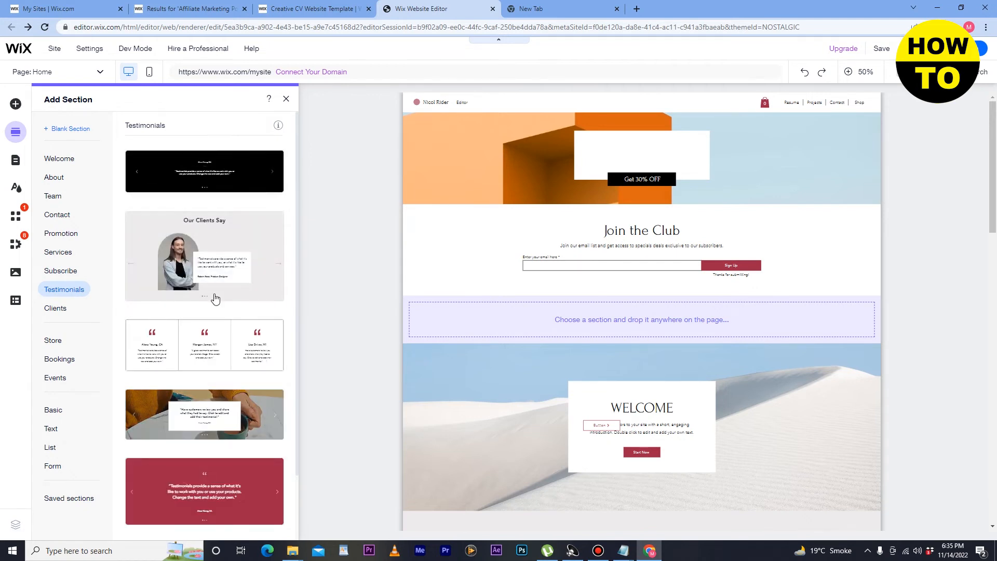
scroll(184, 270, "down", 2)
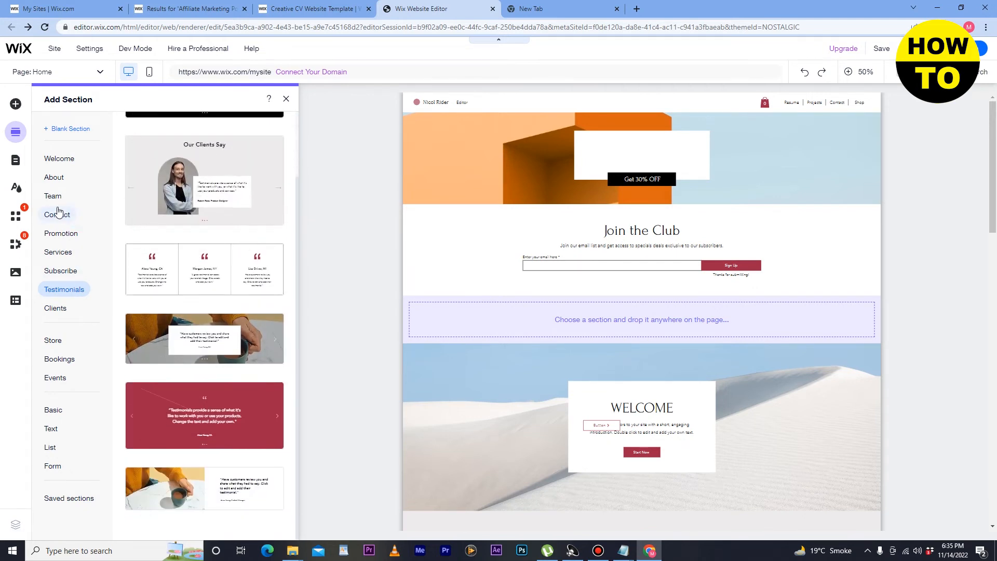
scroll(207, 329, "up", 2)
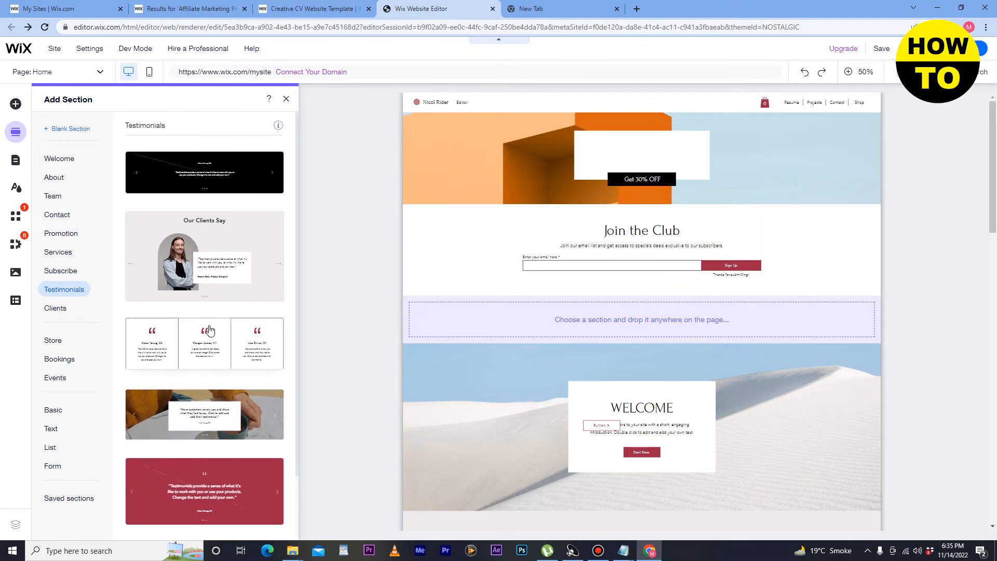
scroll(205, 277, "down", 2)
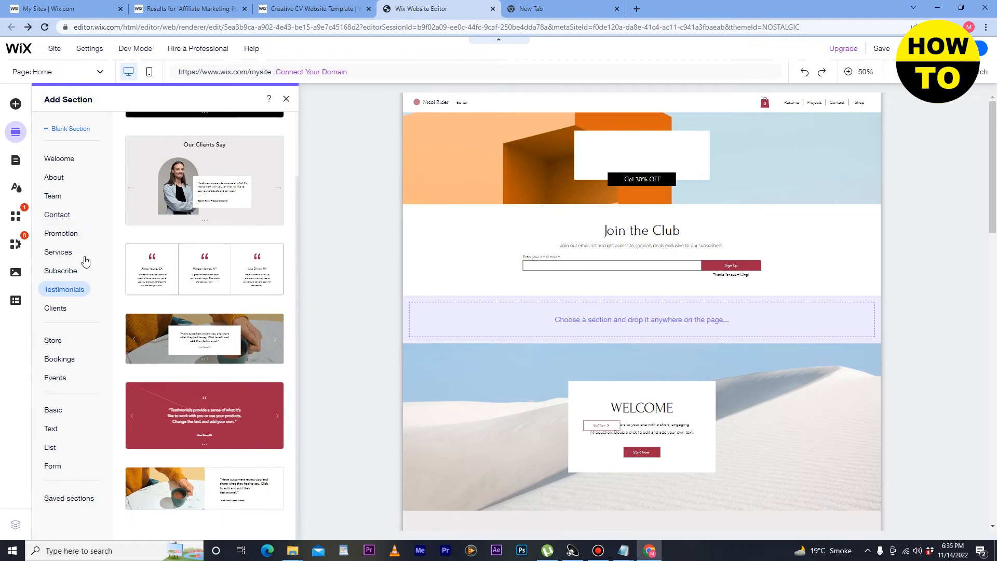
left_click_drag(161, 269, 556, 276)
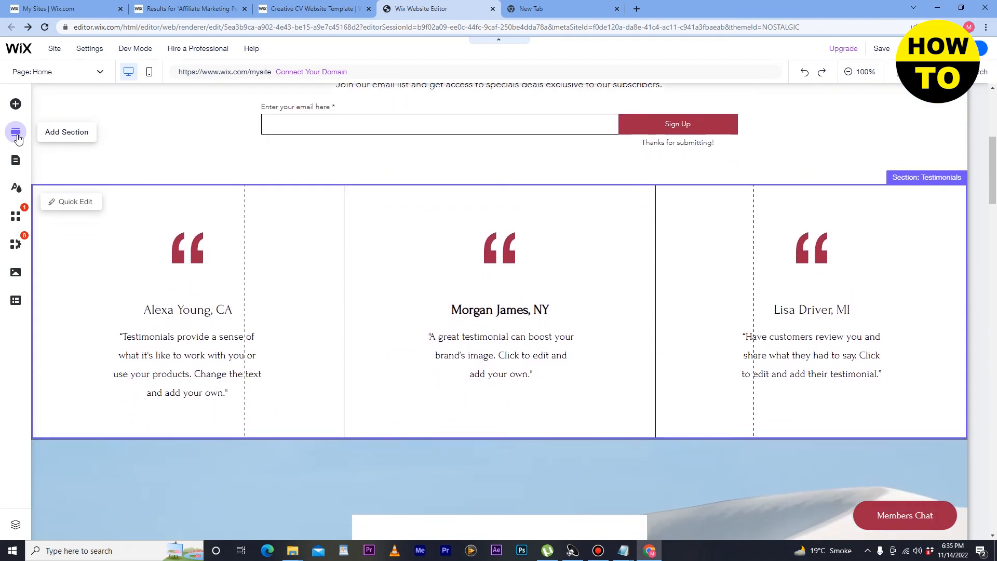
left_click(16, 133)
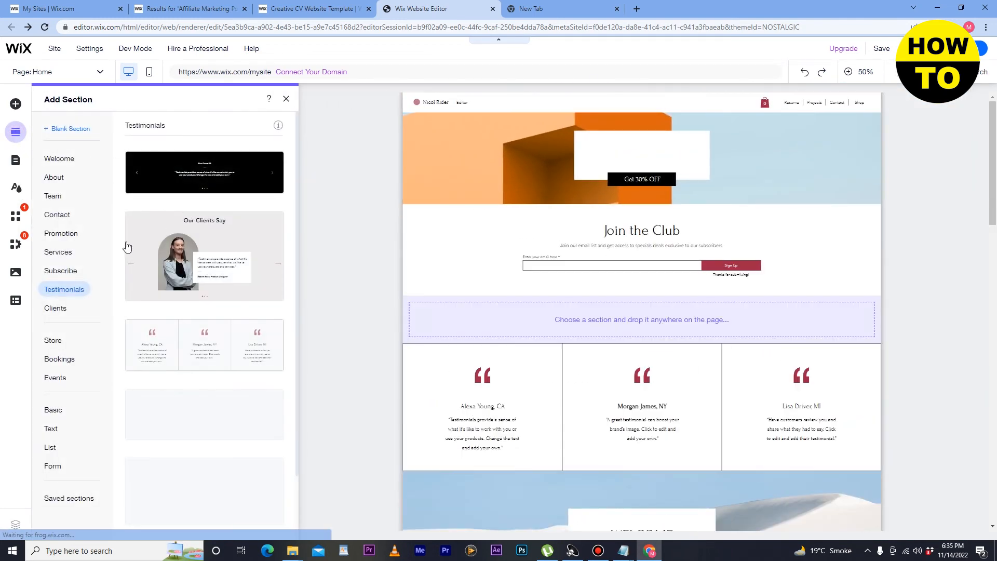
Step: Add the 'Working With the Best Clients and Partners' client-logos layout below Join the Club
left_click(57, 309)
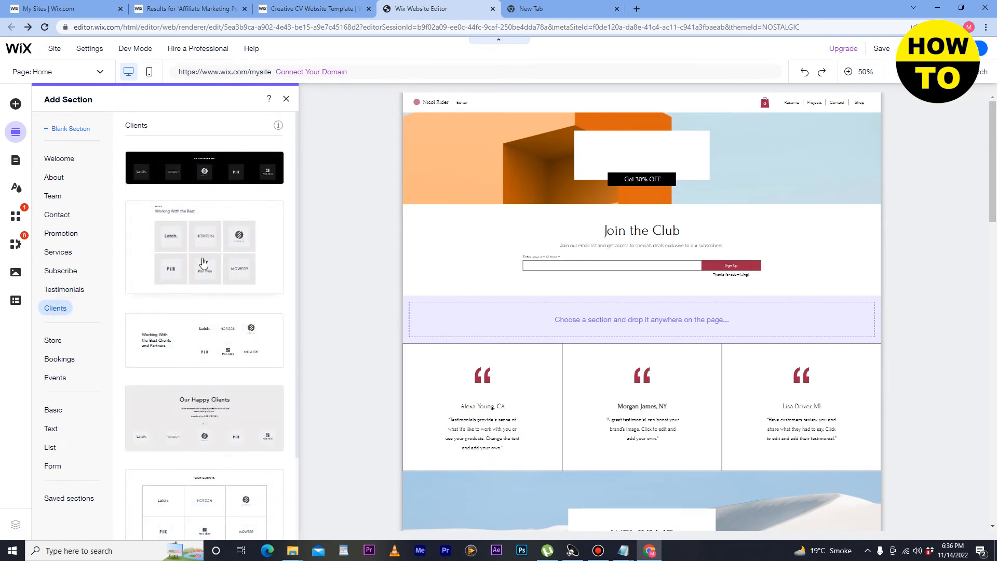
scroll(217, 289, "down", 1)
scroll(217, 289, "down", 2)
left_click_drag(221, 237, 574, 253)
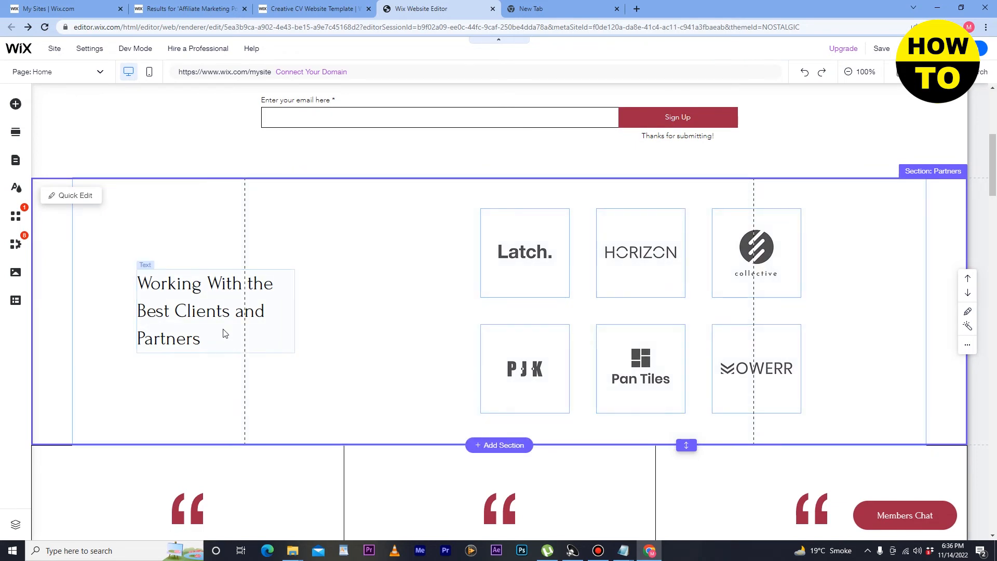
left_click(15, 133)
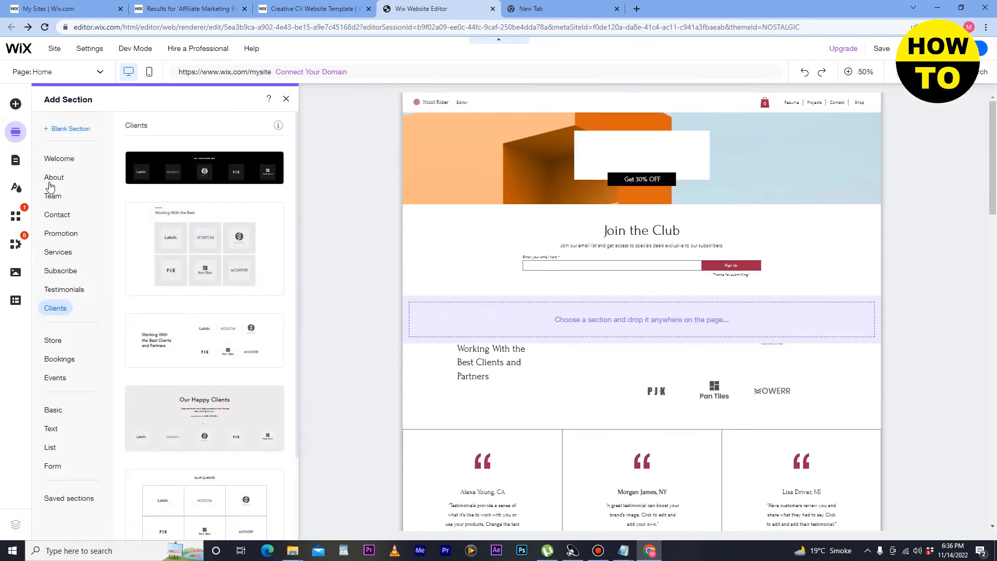
Step: Place the Explore the Collection store gallery directly under the Get 30% OFF banner
left_click(50, 345)
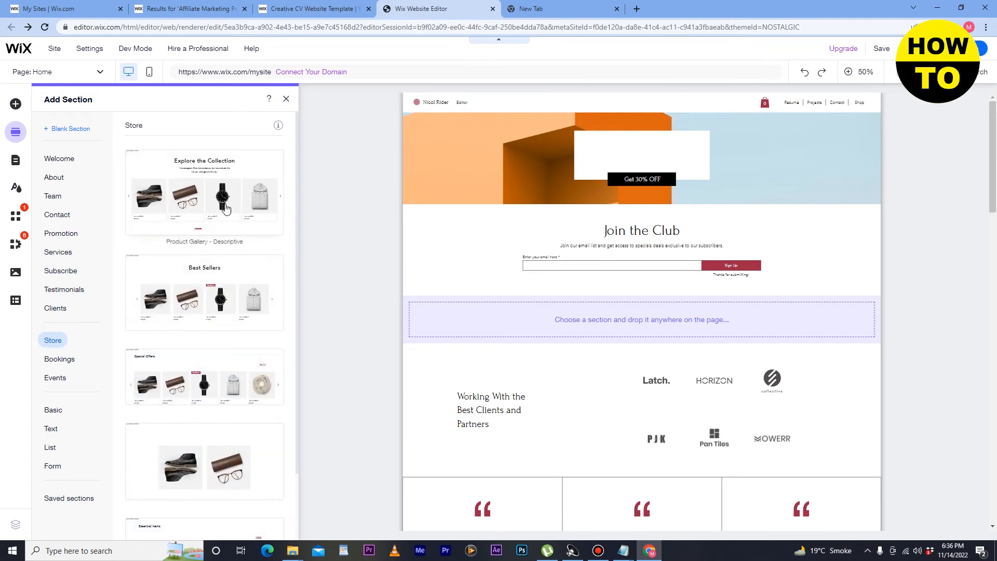
scroll(207, 254, "down", 2)
scroll(218, 275, "up", 2)
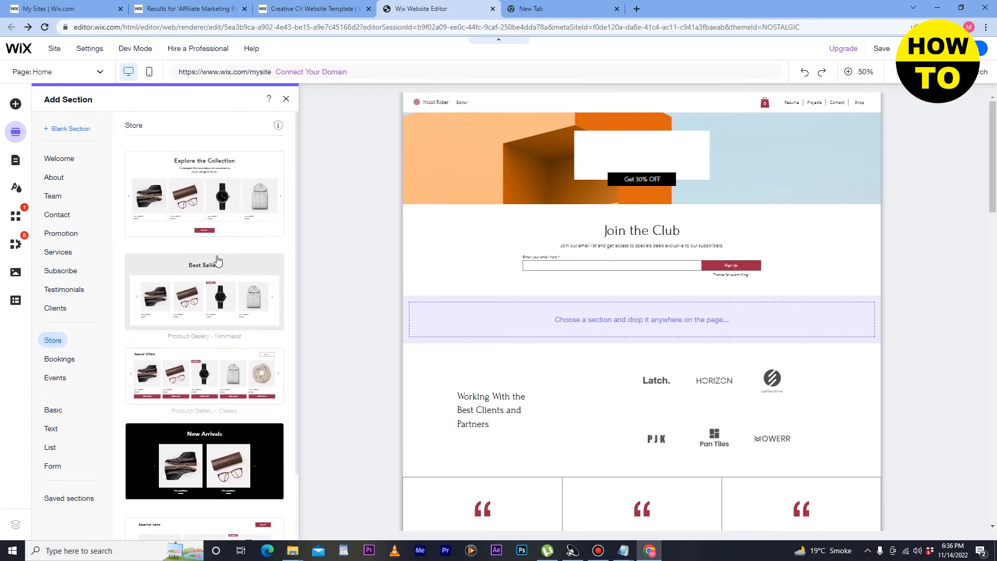
left_click_drag(208, 209, 478, 205)
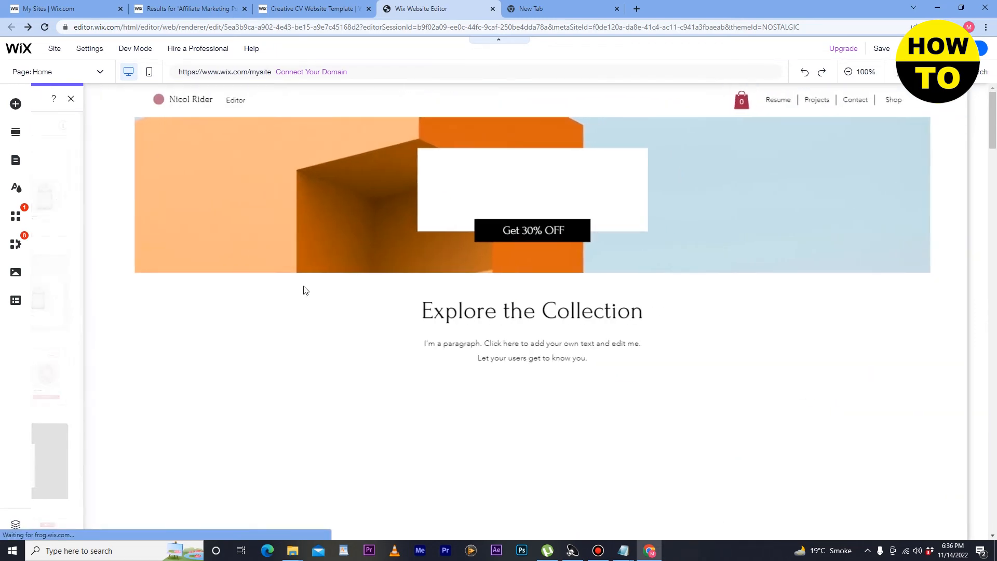
left_click(15, 133)
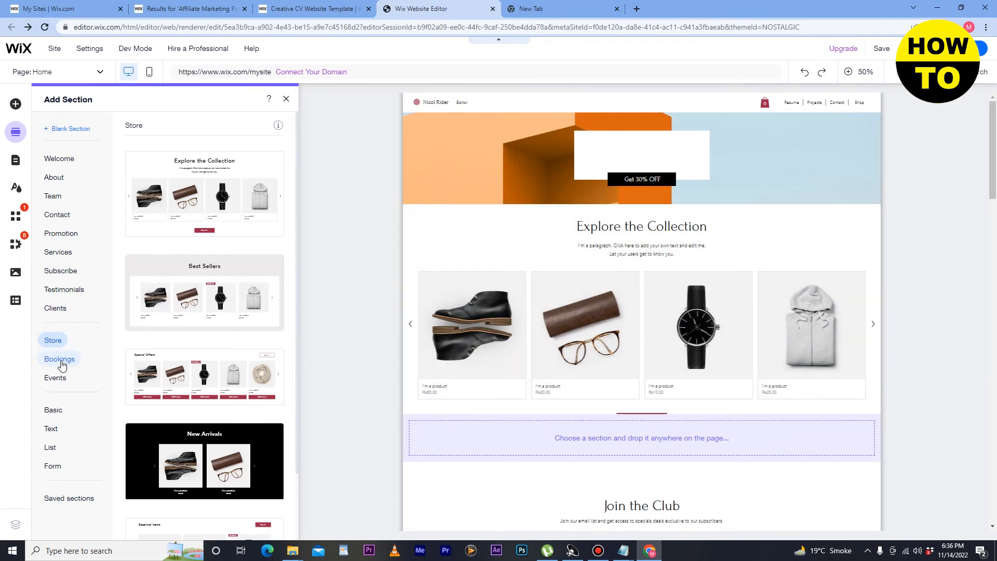
Step: Drag the Book Your Spot bookings template into the top drop zone of the home page
left_click(59, 359)
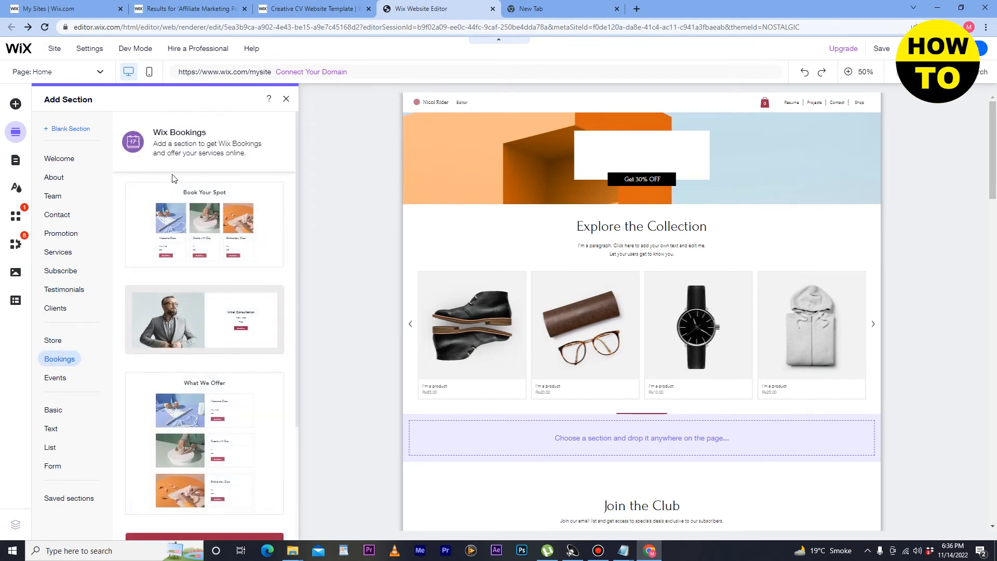
left_click_drag(191, 225, 511, 229)
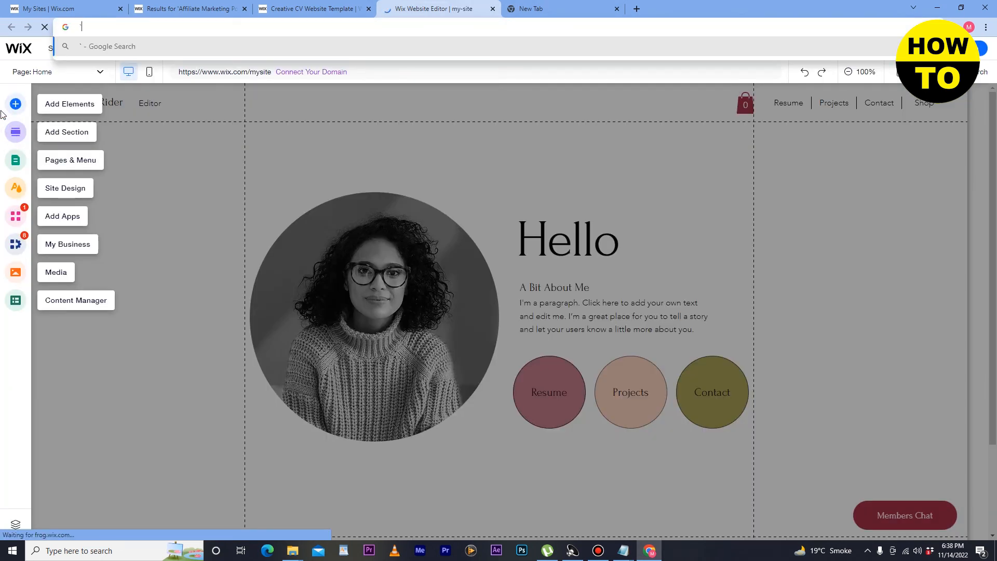
Step: Choose the Projects page from the Site Menu list in Pages & Menu
left_click(15, 162)
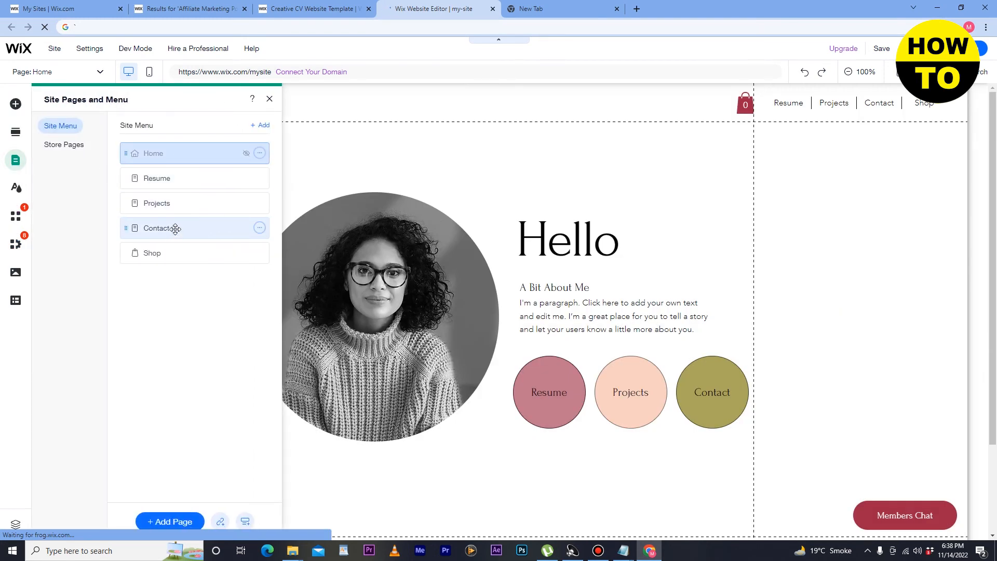
left_click(173, 206)
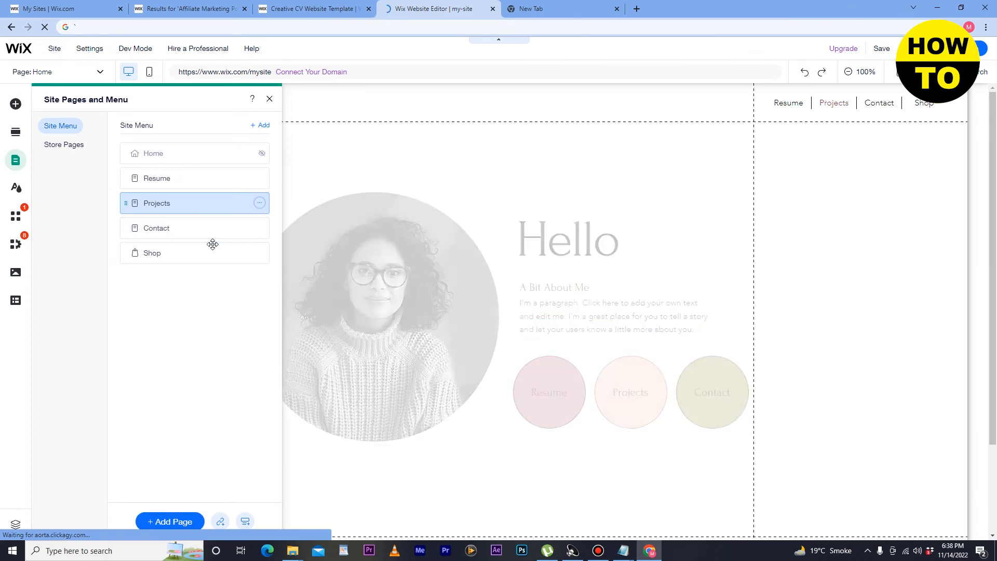
scroll(338, 256, "down", 1)
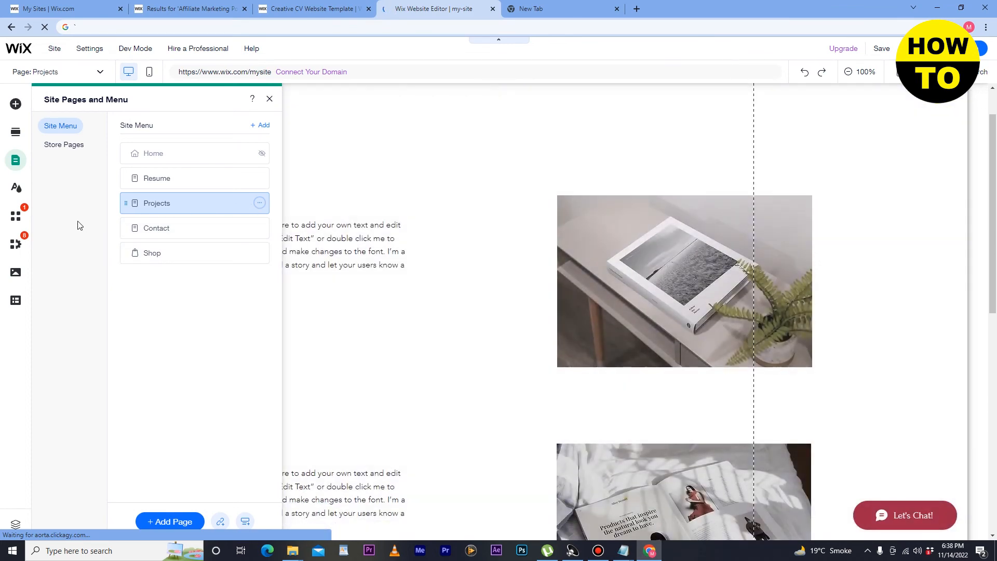
Step: Browse Site Design and the App Market, then show the Media panel's upload and free-image options
left_click(14, 189)
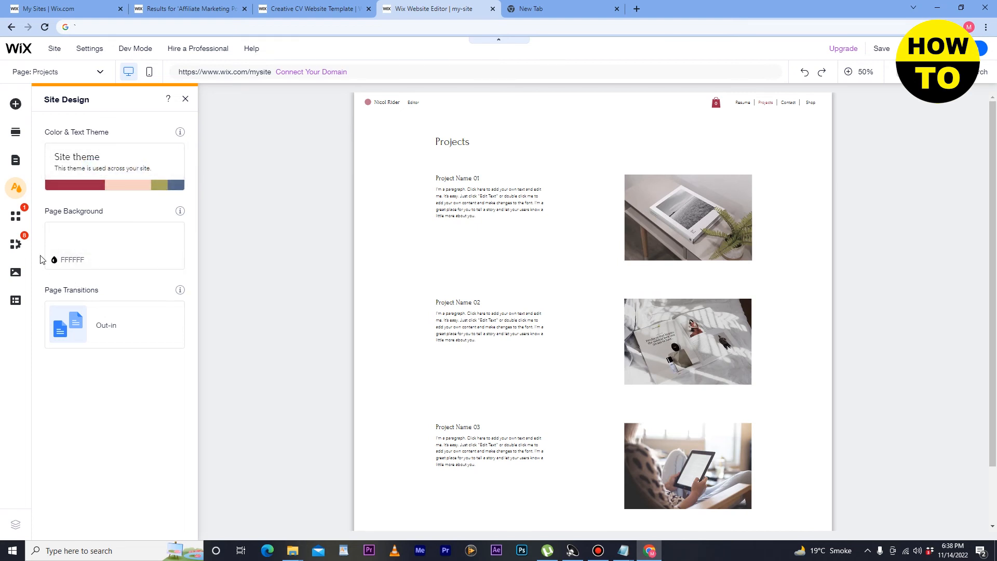
left_click(17, 217)
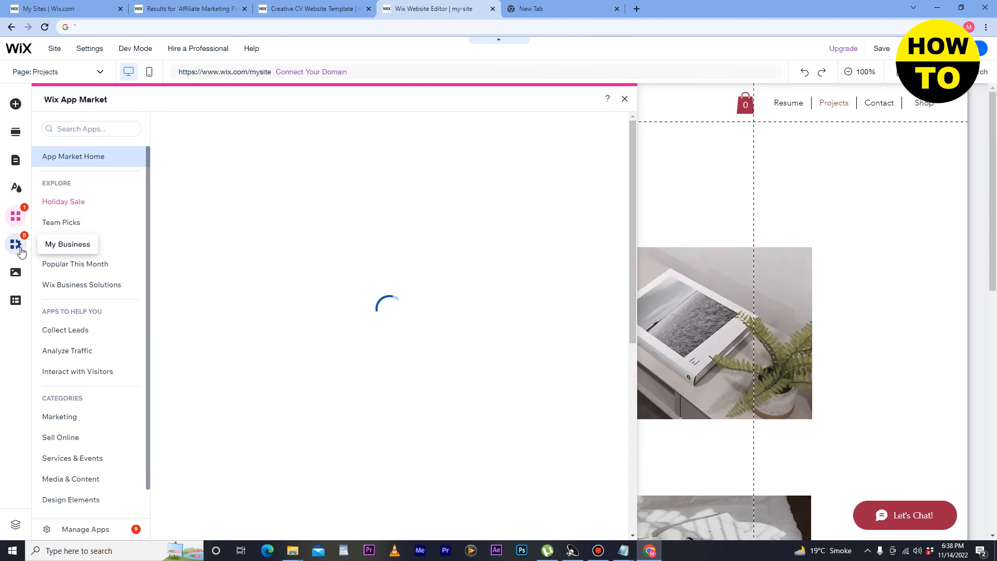
scroll(49, 314, "down", 1)
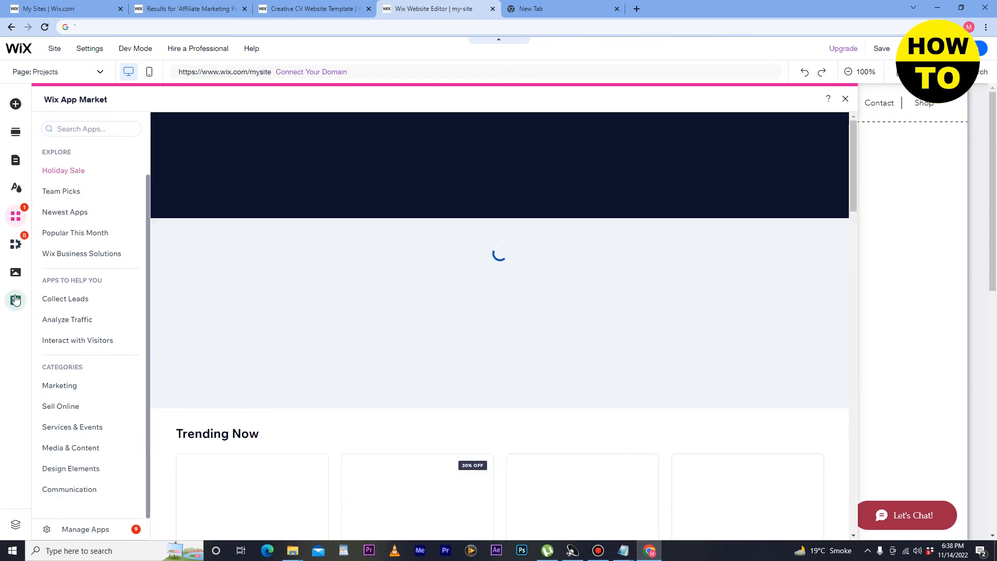
left_click(14, 275)
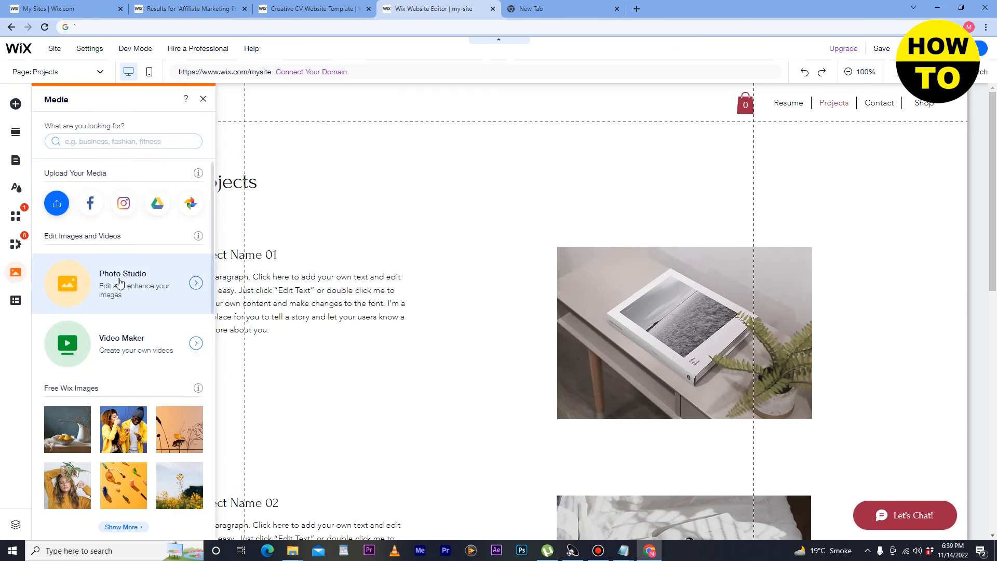
Step: Scroll the Media panel and bring up the Add Section templates for the Projects page
scroll(119, 282, "down", 3)
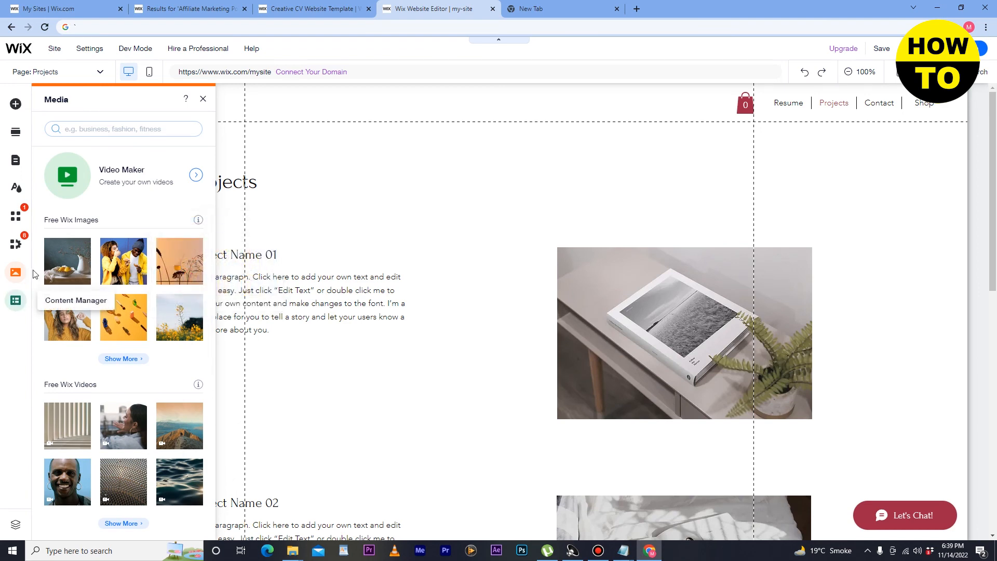
left_click(16, 132)
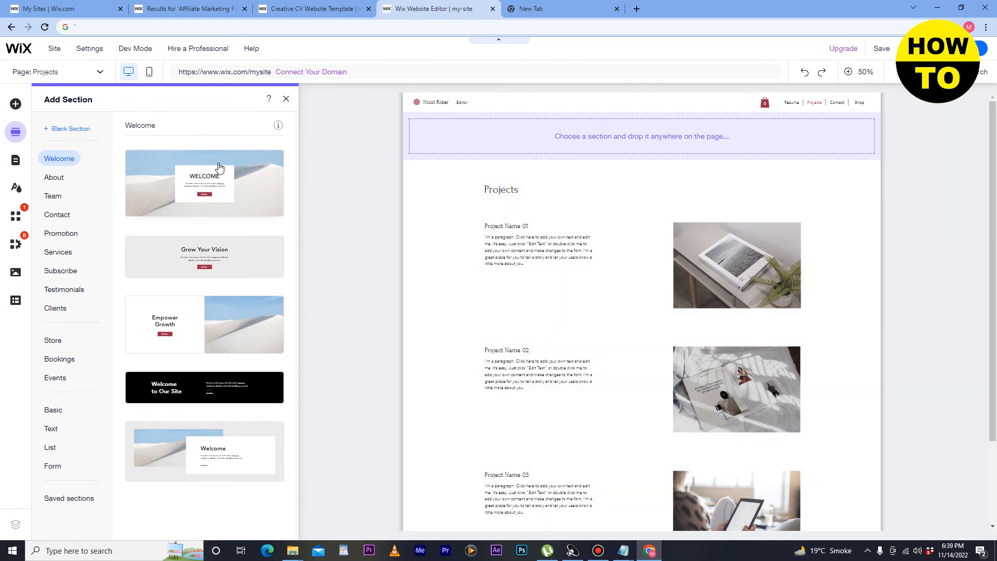
Step: Briefly open the Add Elements panel, then close it to reveal the full Projects page
scroll(786, 104, "down", 1)
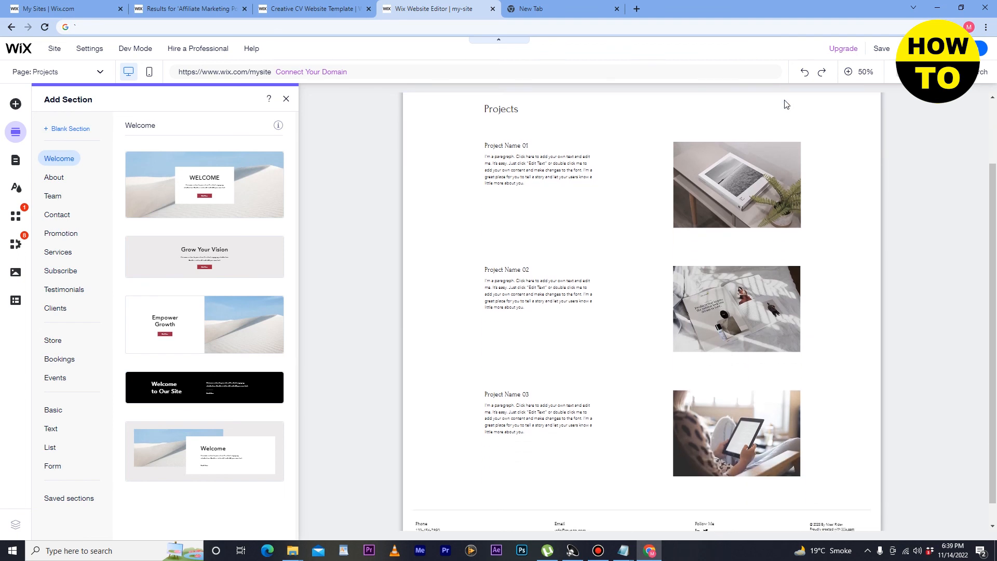
scroll(830, 230, "down", 1)
scroll(852, 246, "up", 2)
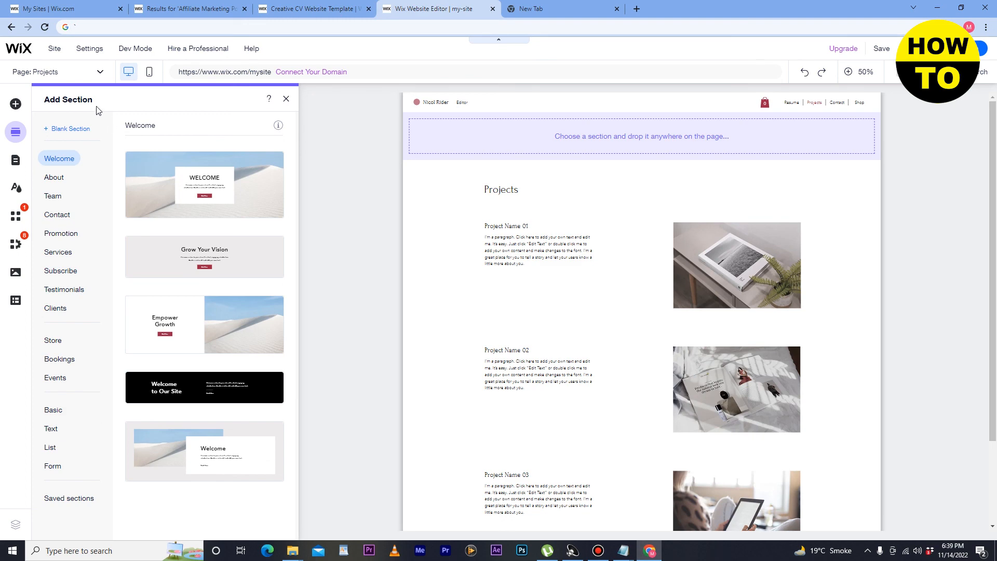
left_click(16, 104)
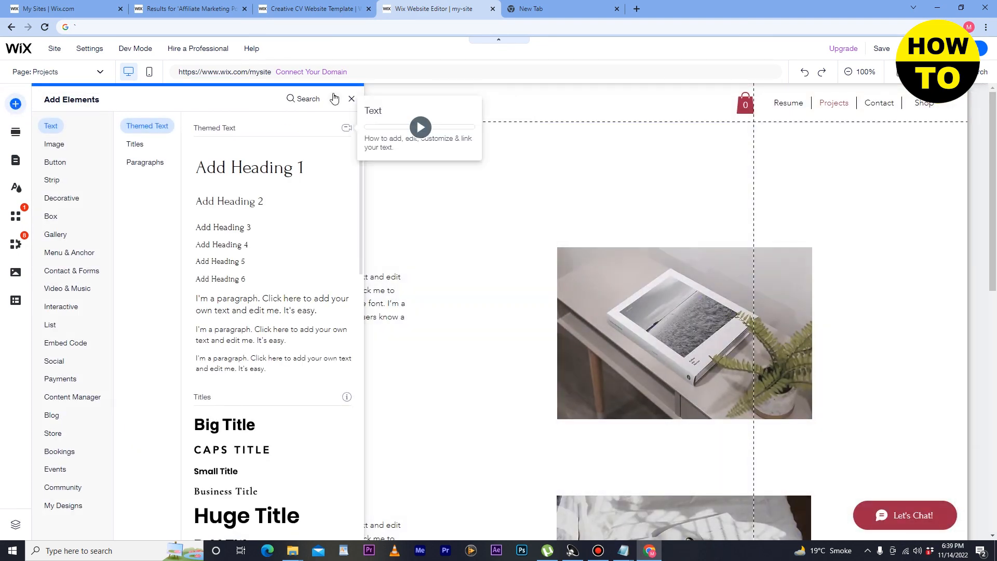
left_click(352, 98)
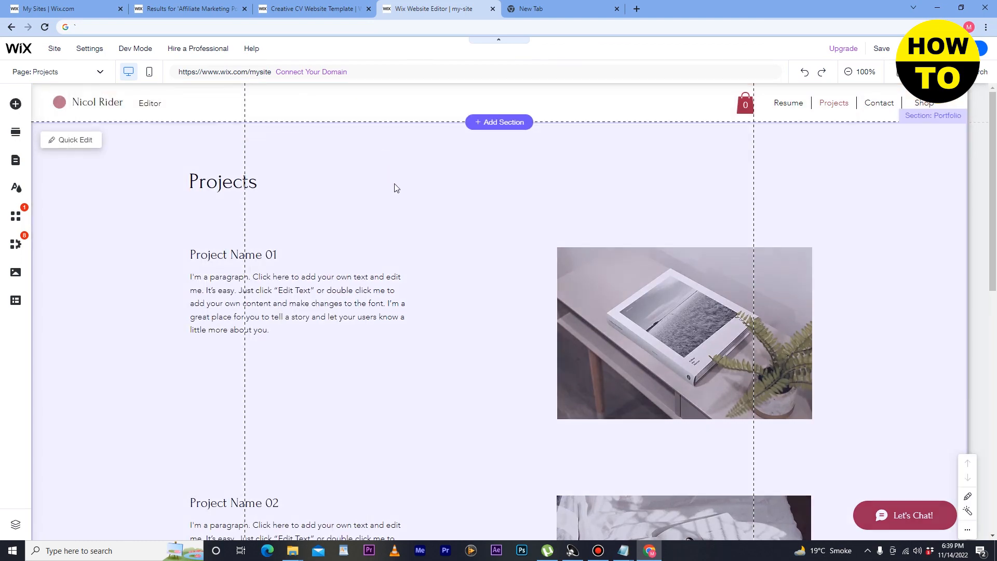